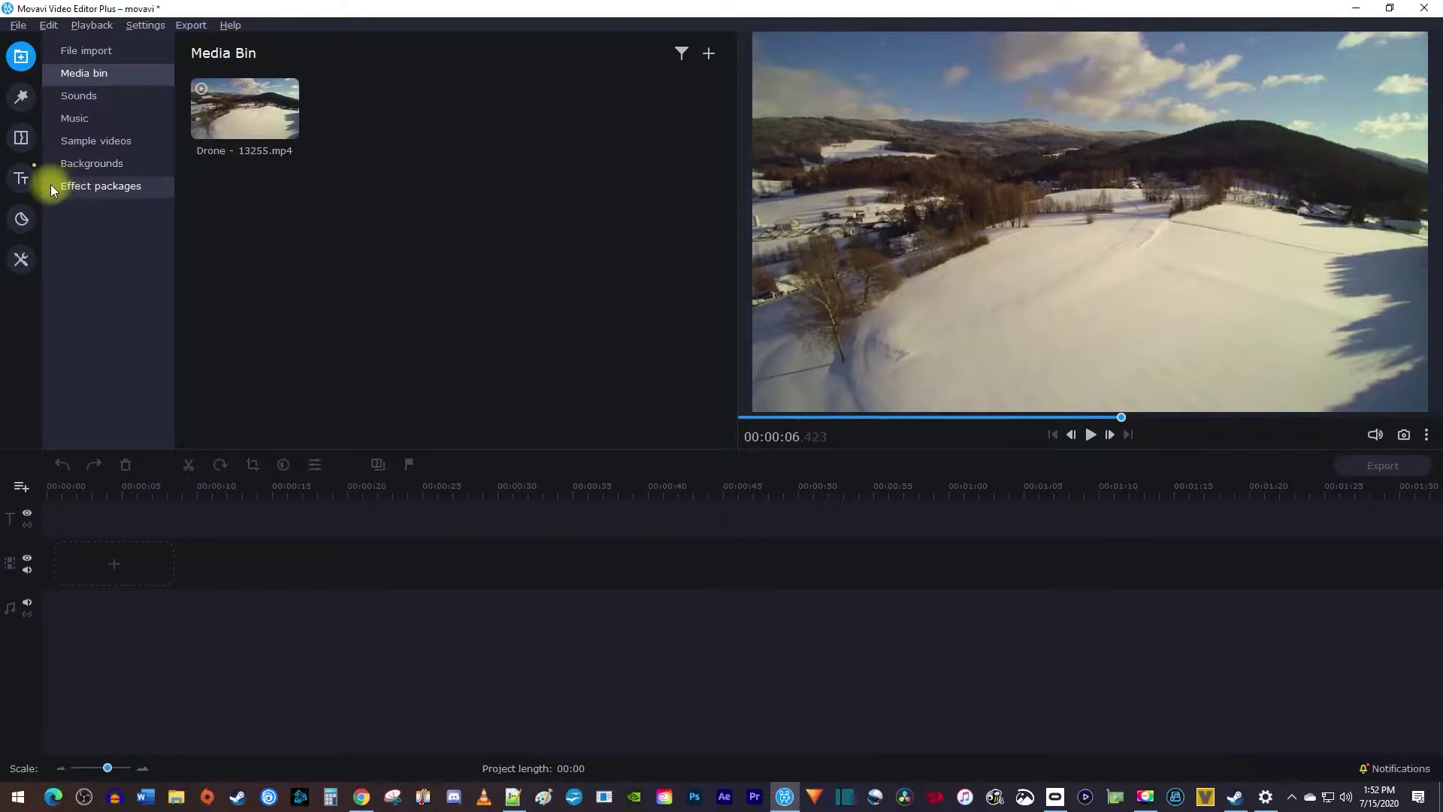
Place the Simple text title from the Basic titles at the start of the main video track
{"action": "left_click", "coordinate": [25, 183]}
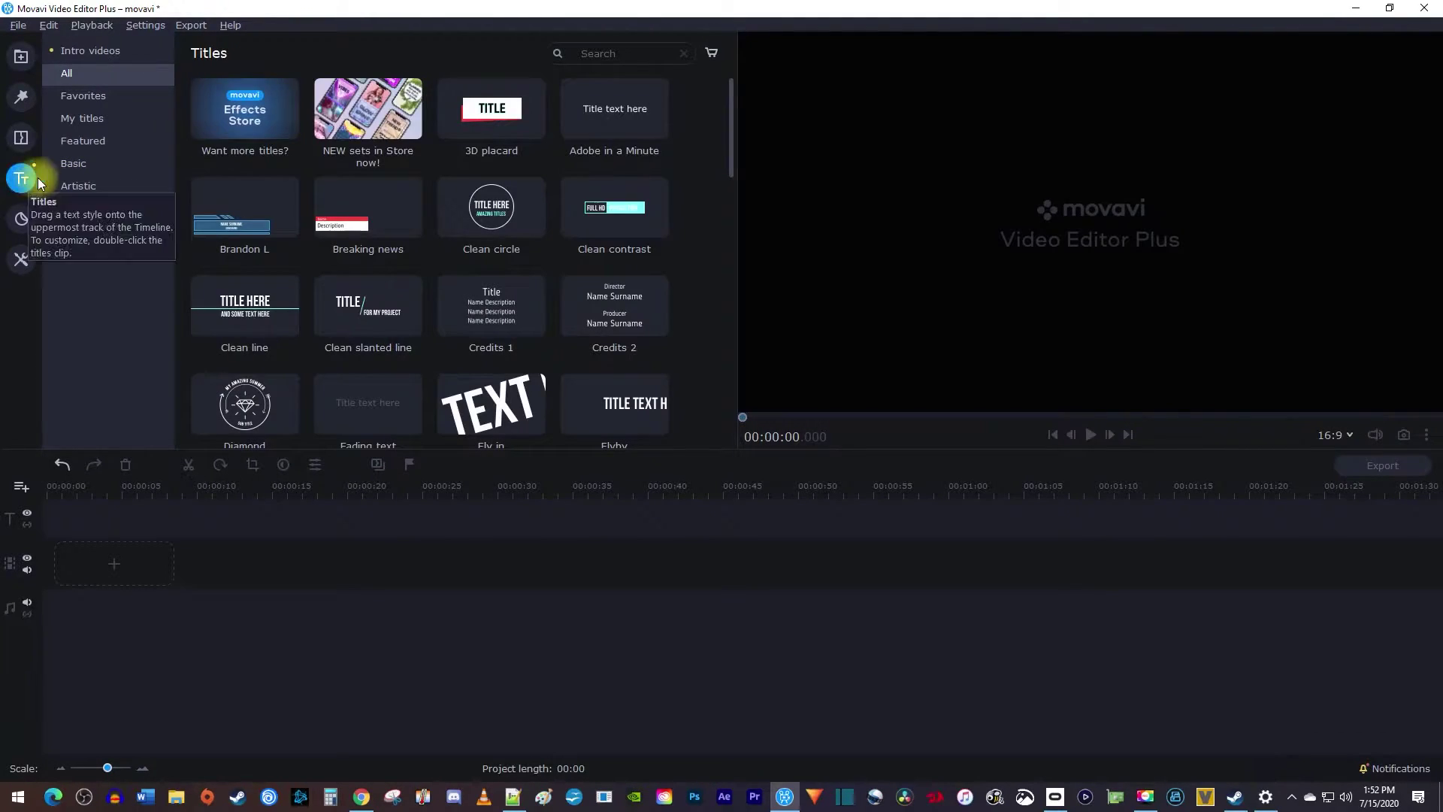
{"action": "left_click", "coordinate": [76, 164]}
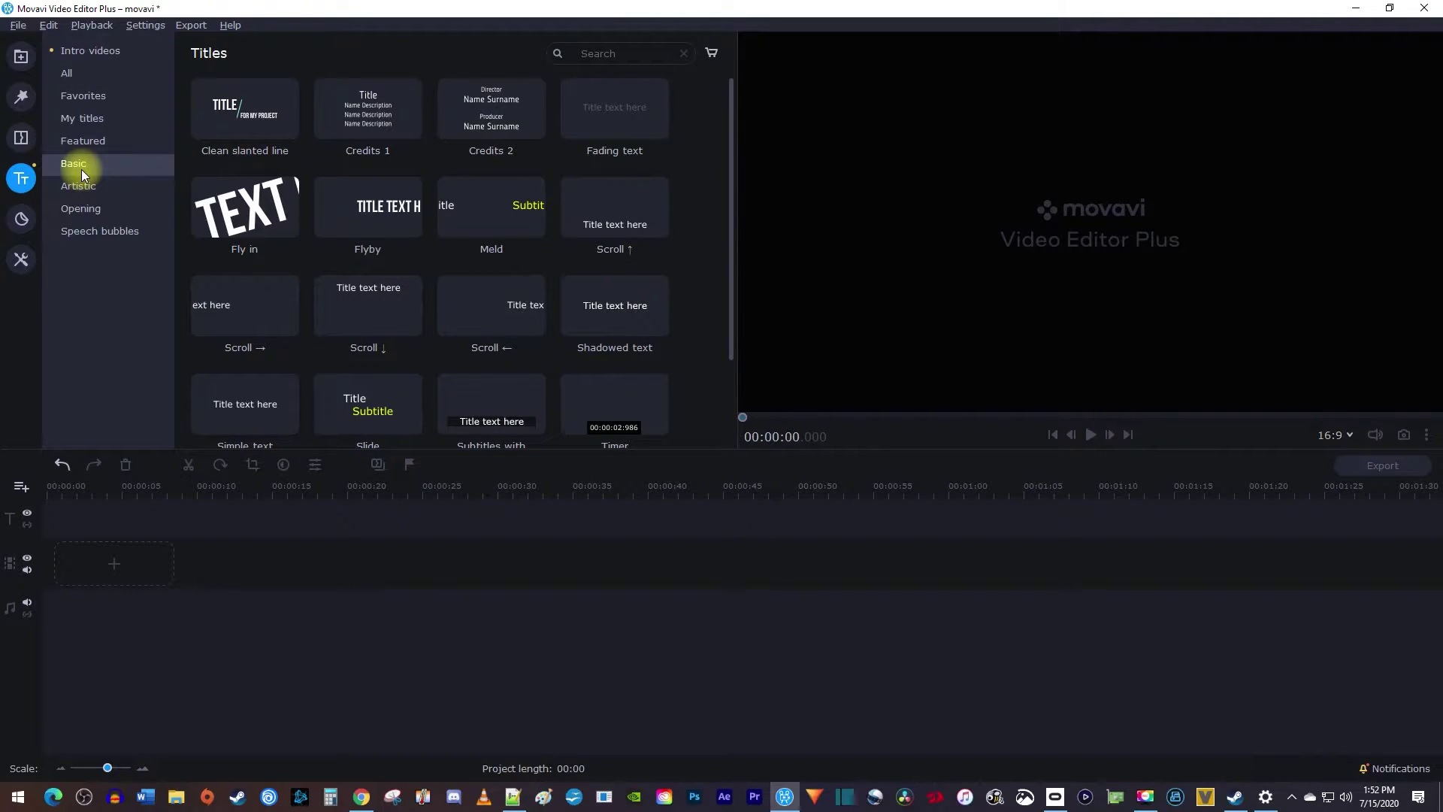
{"action": "scroll", "coordinate": [270, 269], "scroll_direction": "down", "scroll_amount": 1}
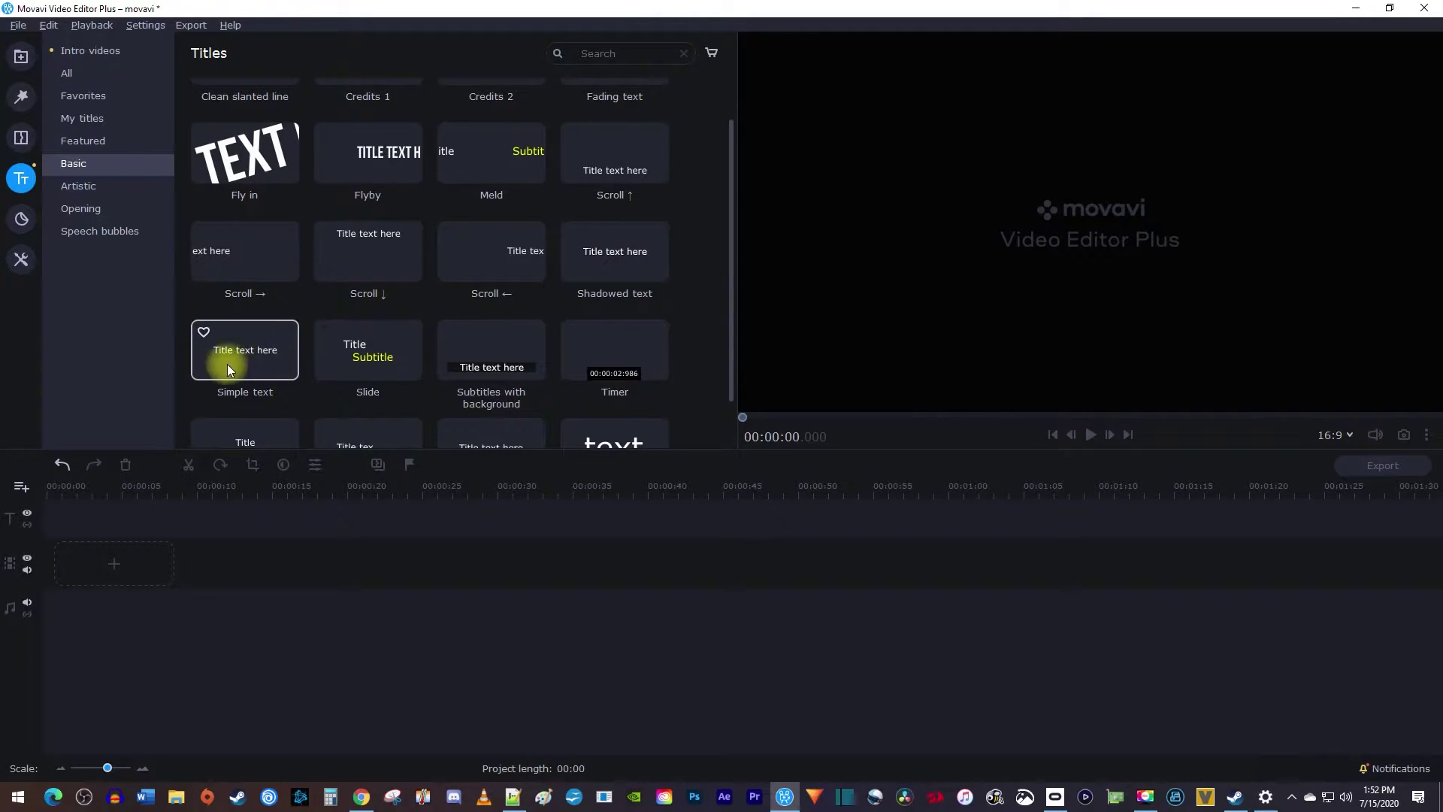
{"action": "left_click_drag", "start_coordinate": [271, 345], "coordinate": [231, 555]}
Replace the title clip's placeholder text with "Movavi"
{"action": "left_click", "coordinate": [145, 493]}
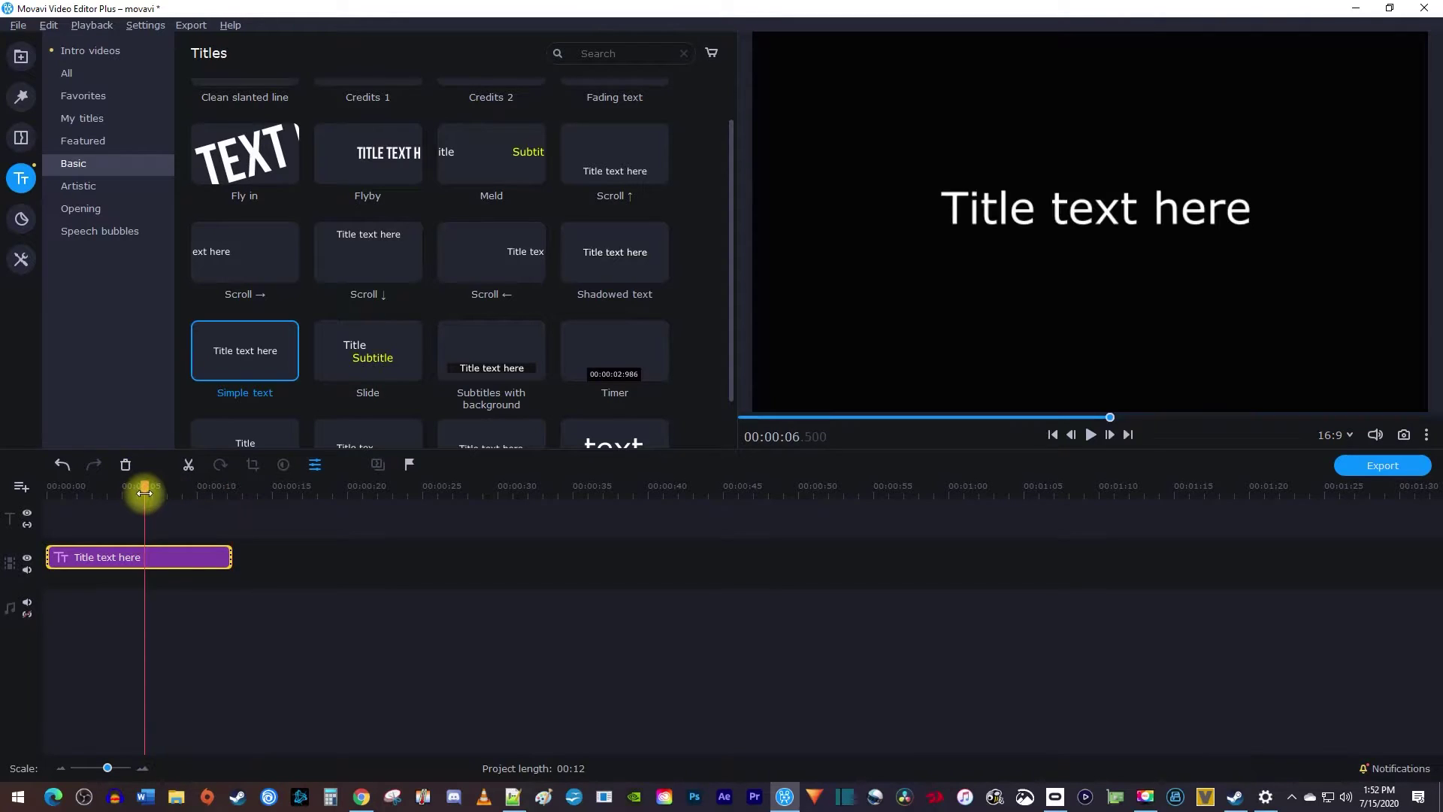
{"action": "left_click", "coordinate": [1090, 215]}
{"action": "double_click", "coordinate": [1093, 217]}
{"action": "key", "text": "ctrl+a"}
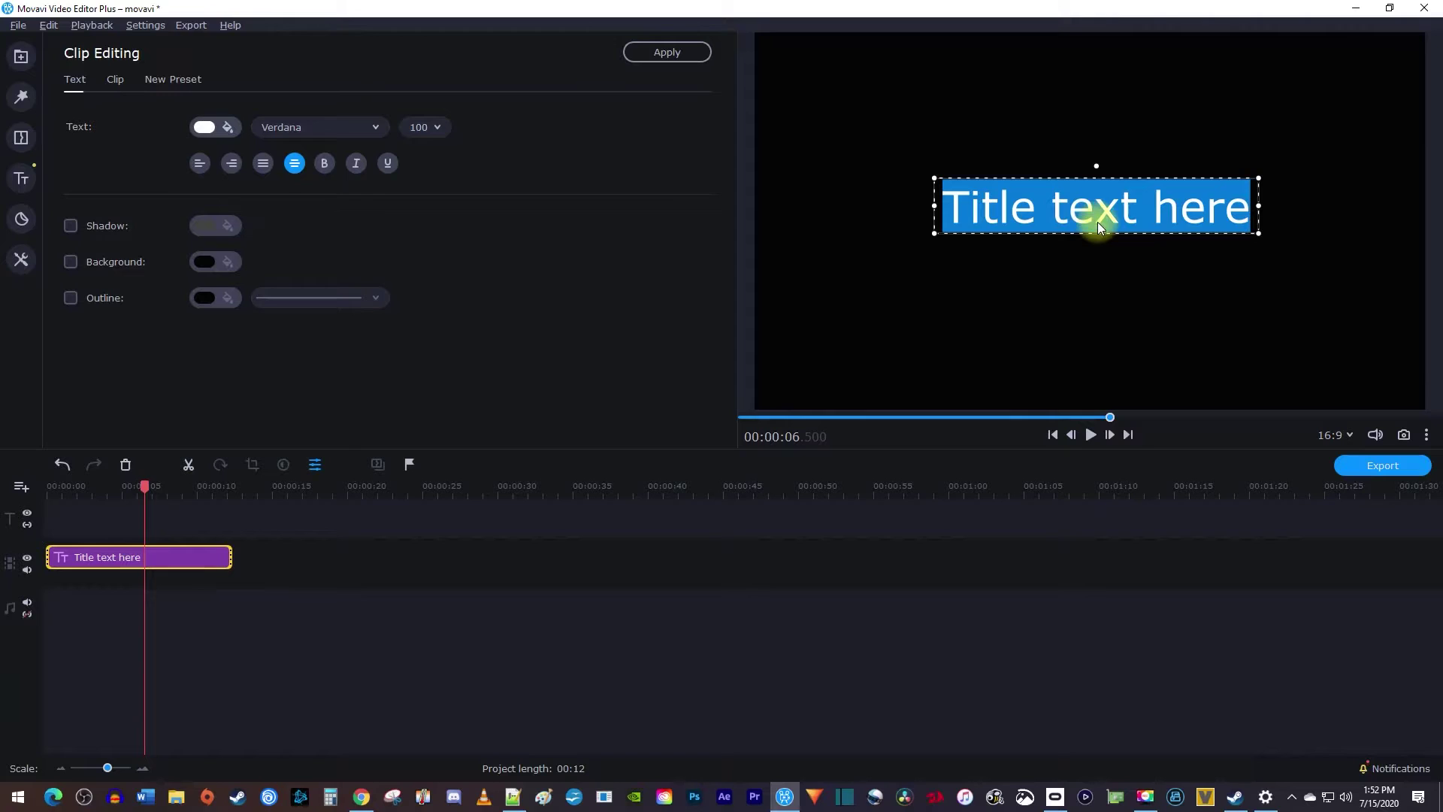
{"action": "type", "text": "Movavi"}
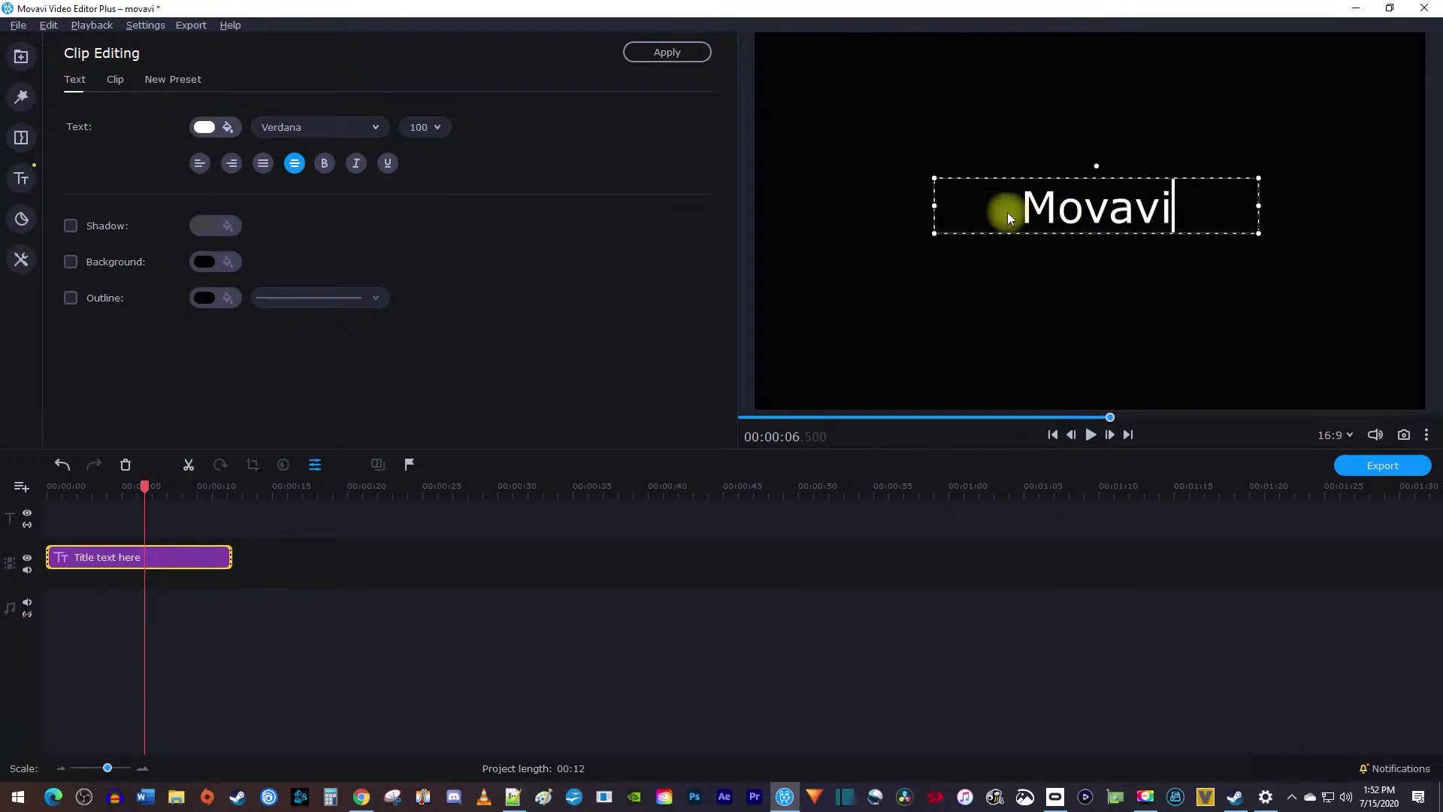
Set the title's font to Tw Cen MT Condensed Extra Bold and its size to 400
{"action": "left_click", "coordinate": [375, 127]}
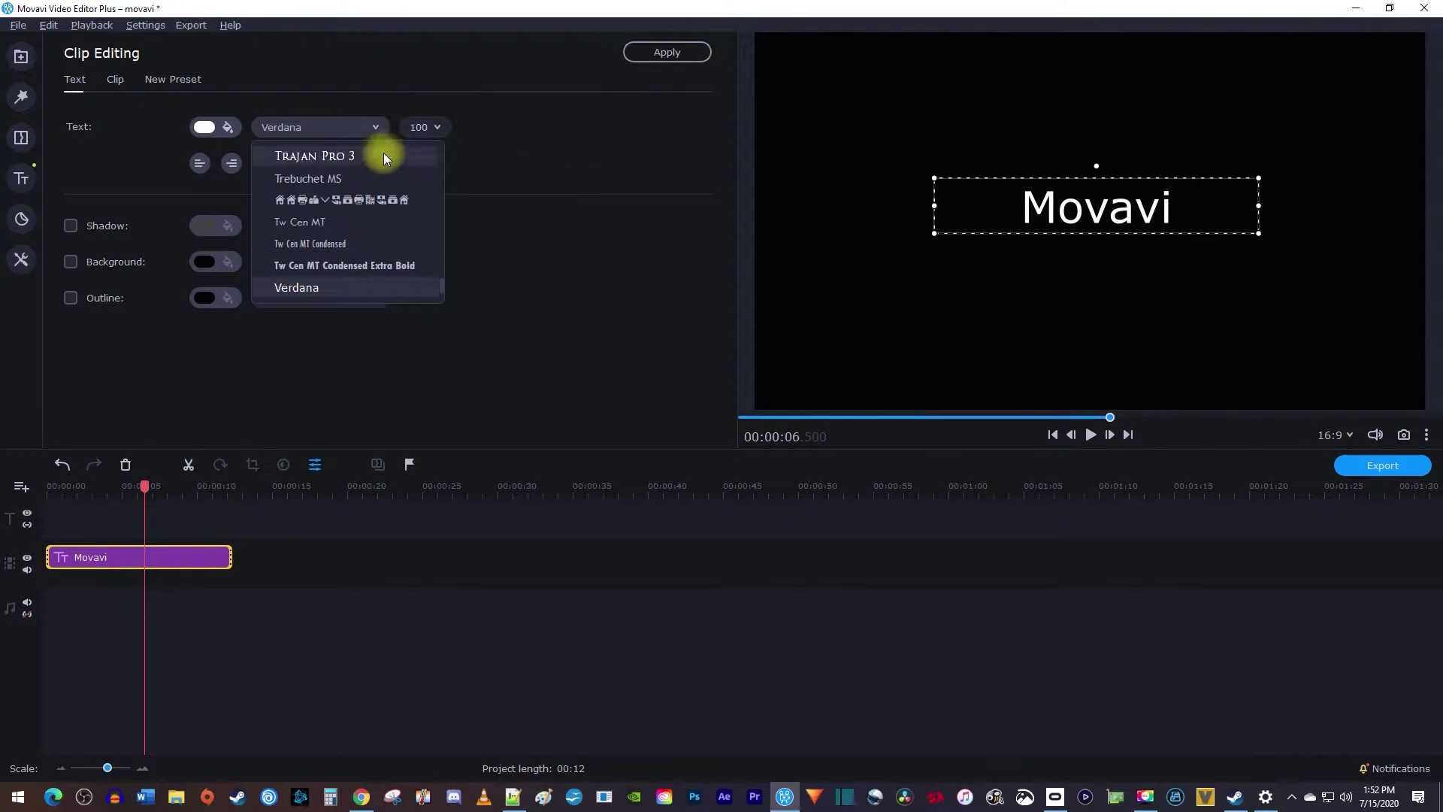
{"action": "left_click", "coordinate": [377, 266]}
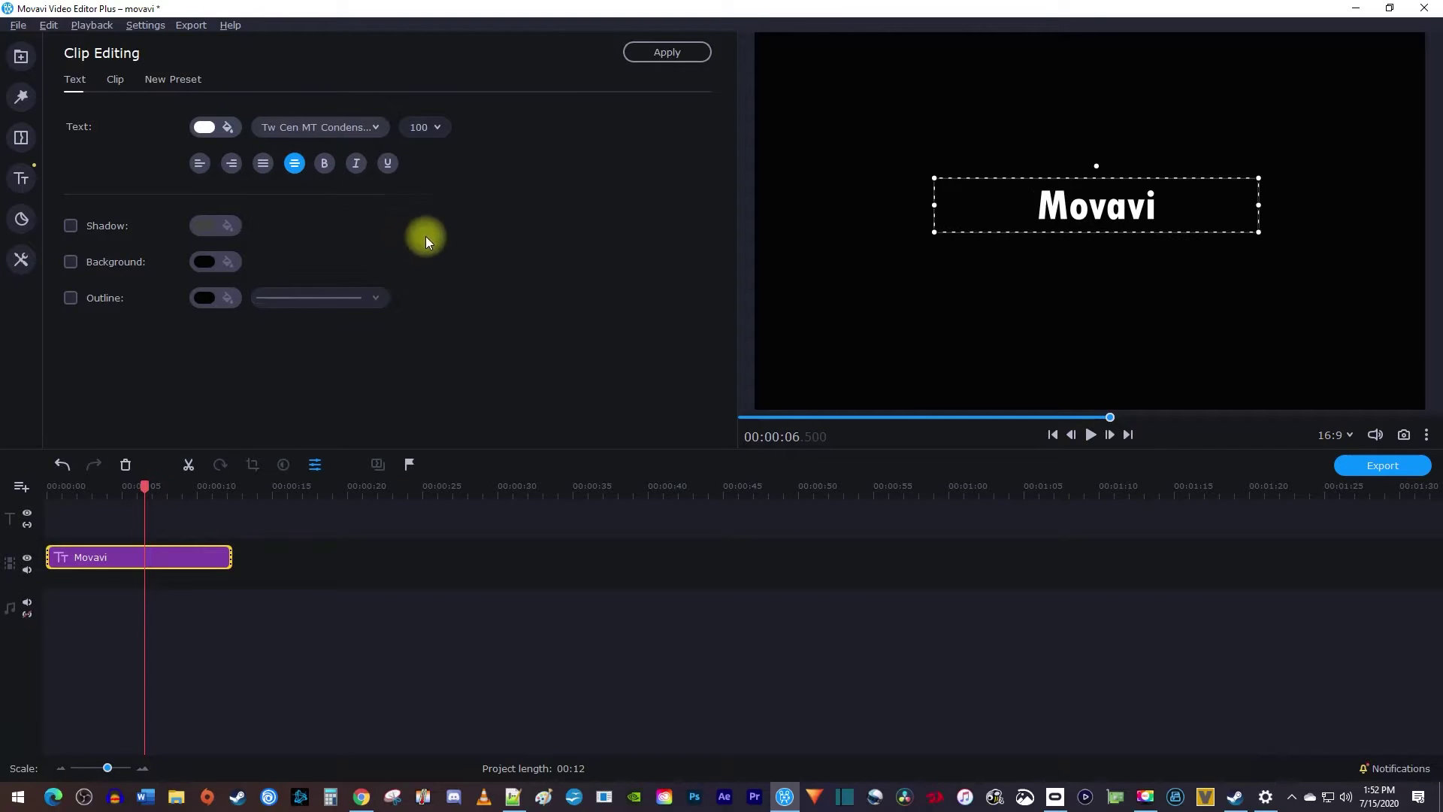
{"action": "left_click", "coordinate": [437, 127]}
{"action": "scroll", "coordinate": [445, 219], "scroll_direction": "down", "scroll_amount": 2}
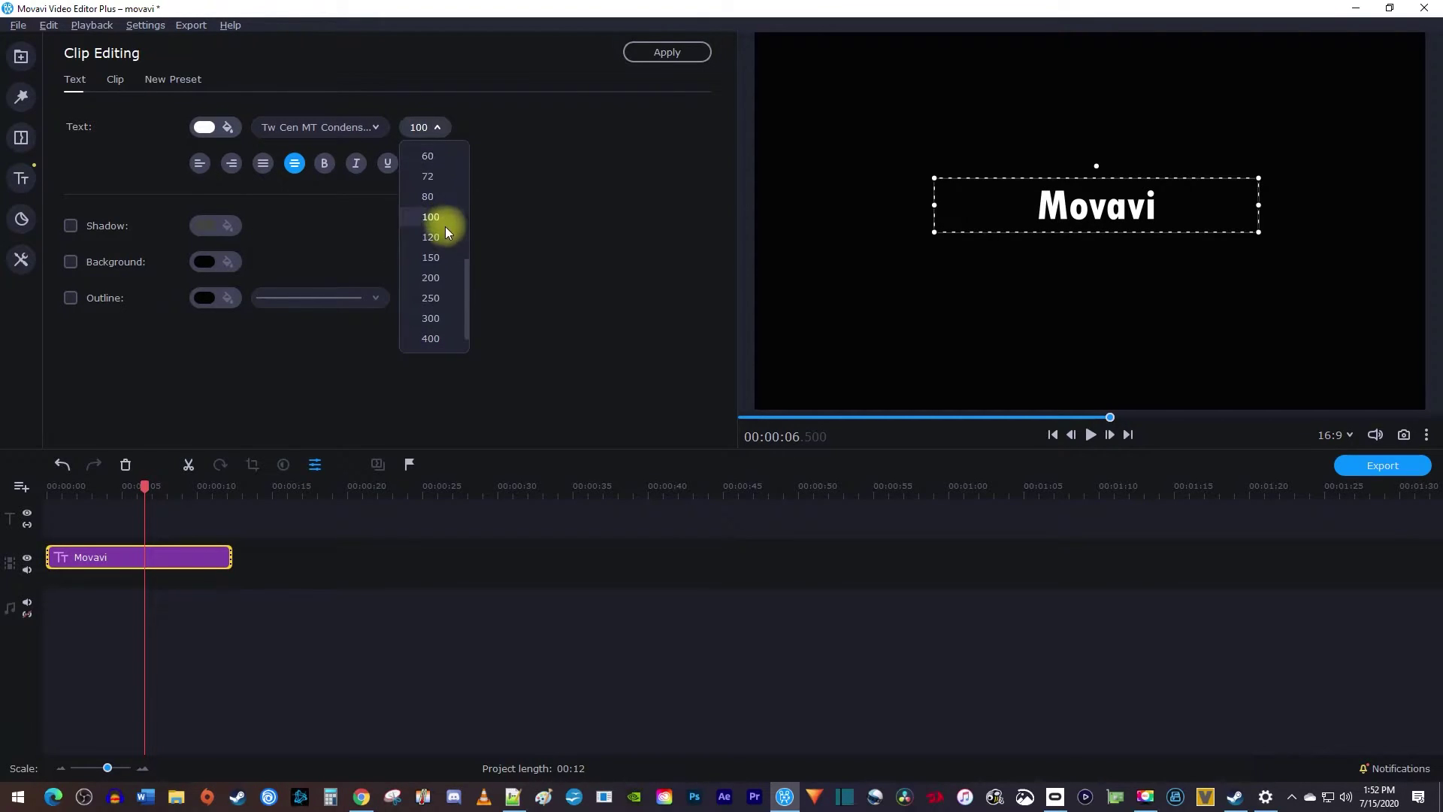
{"action": "left_click", "coordinate": [437, 319]}
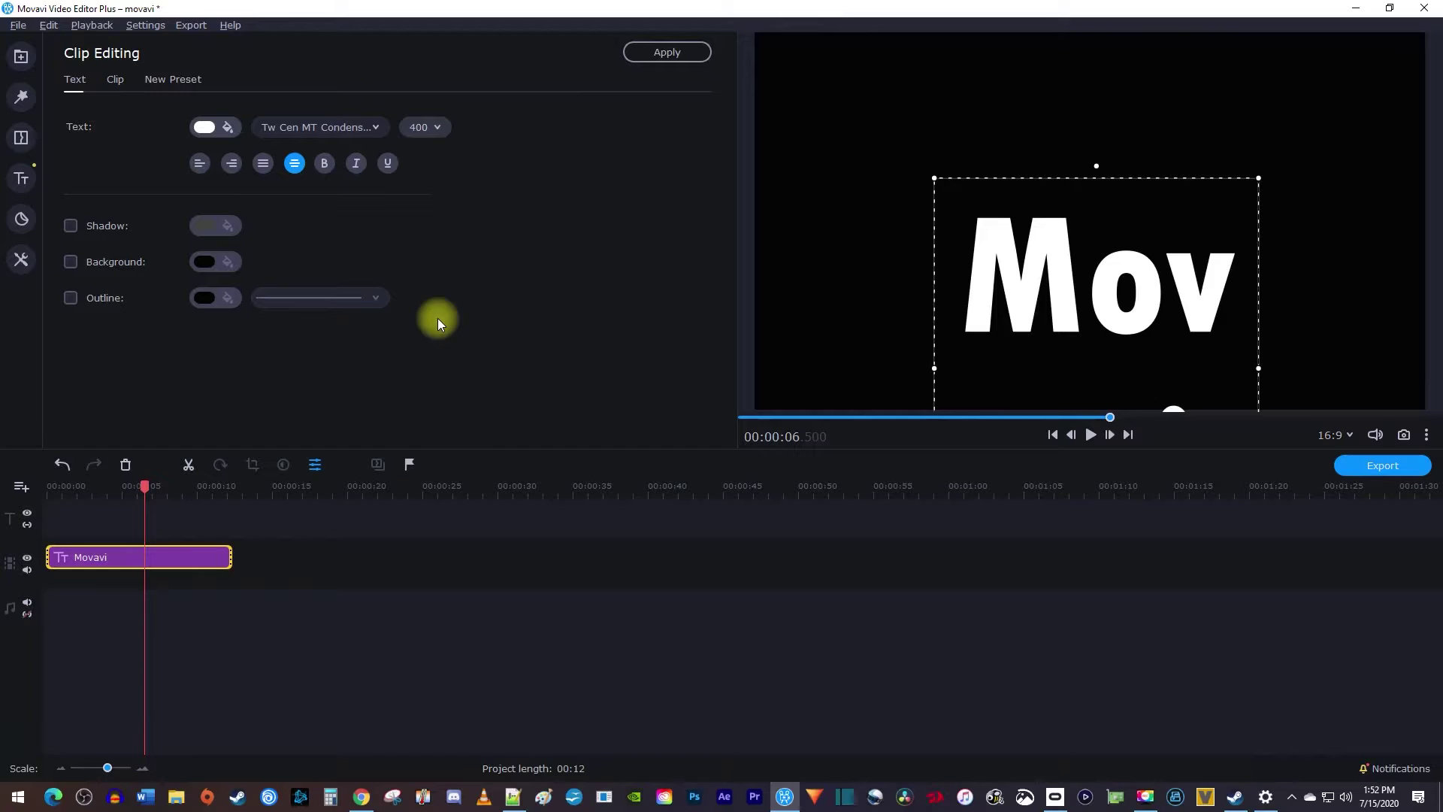
Widen the title's text box so the word fits on one line, and centre it in the frame
{"action": "left_click_drag", "start_coordinate": [1257, 366], "coordinate": [1417, 348]}
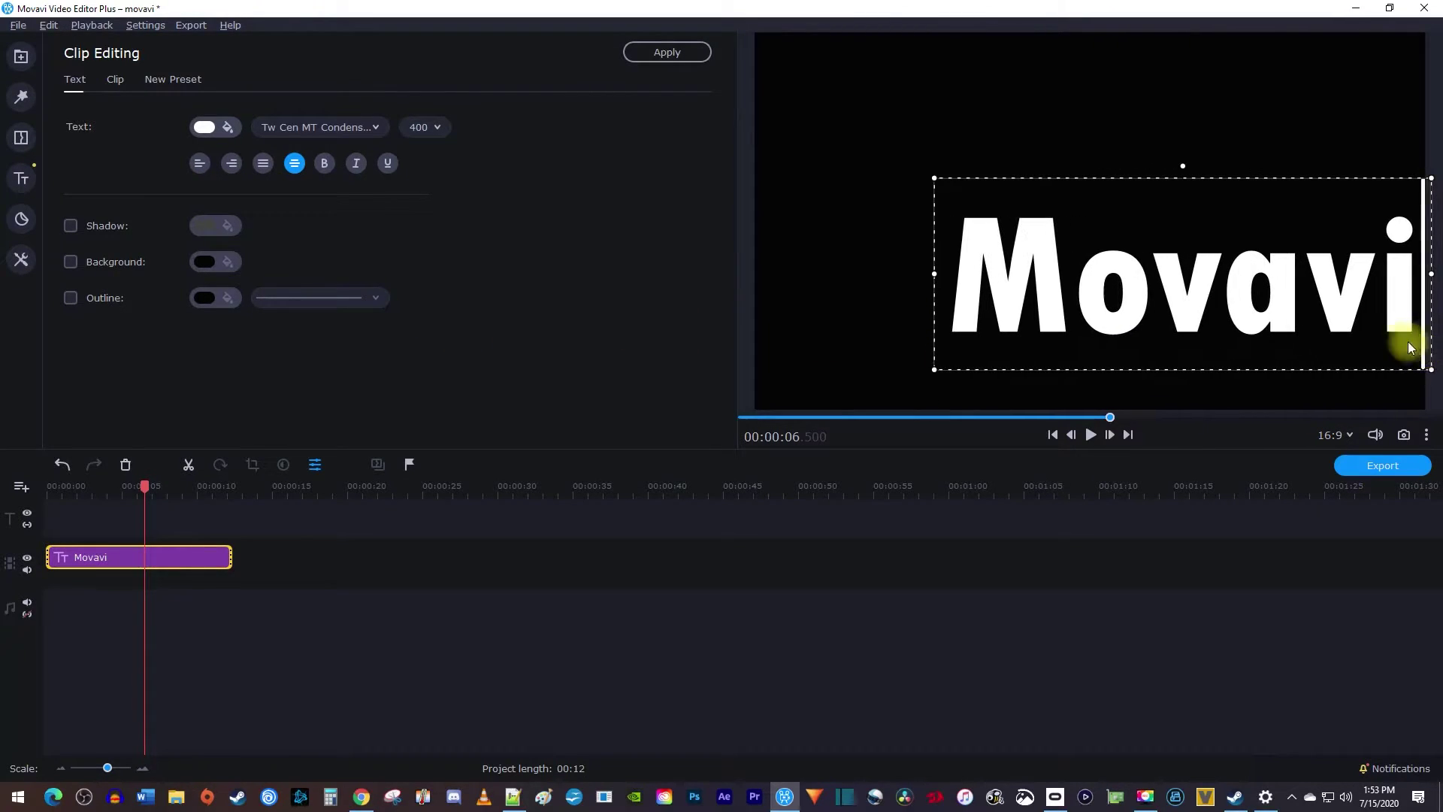
{"action": "left_click", "coordinate": [1323, 400]}
{"action": "left_click_drag", "start_coordinate": [1277, 319], "coordinate": [1190, 266]}
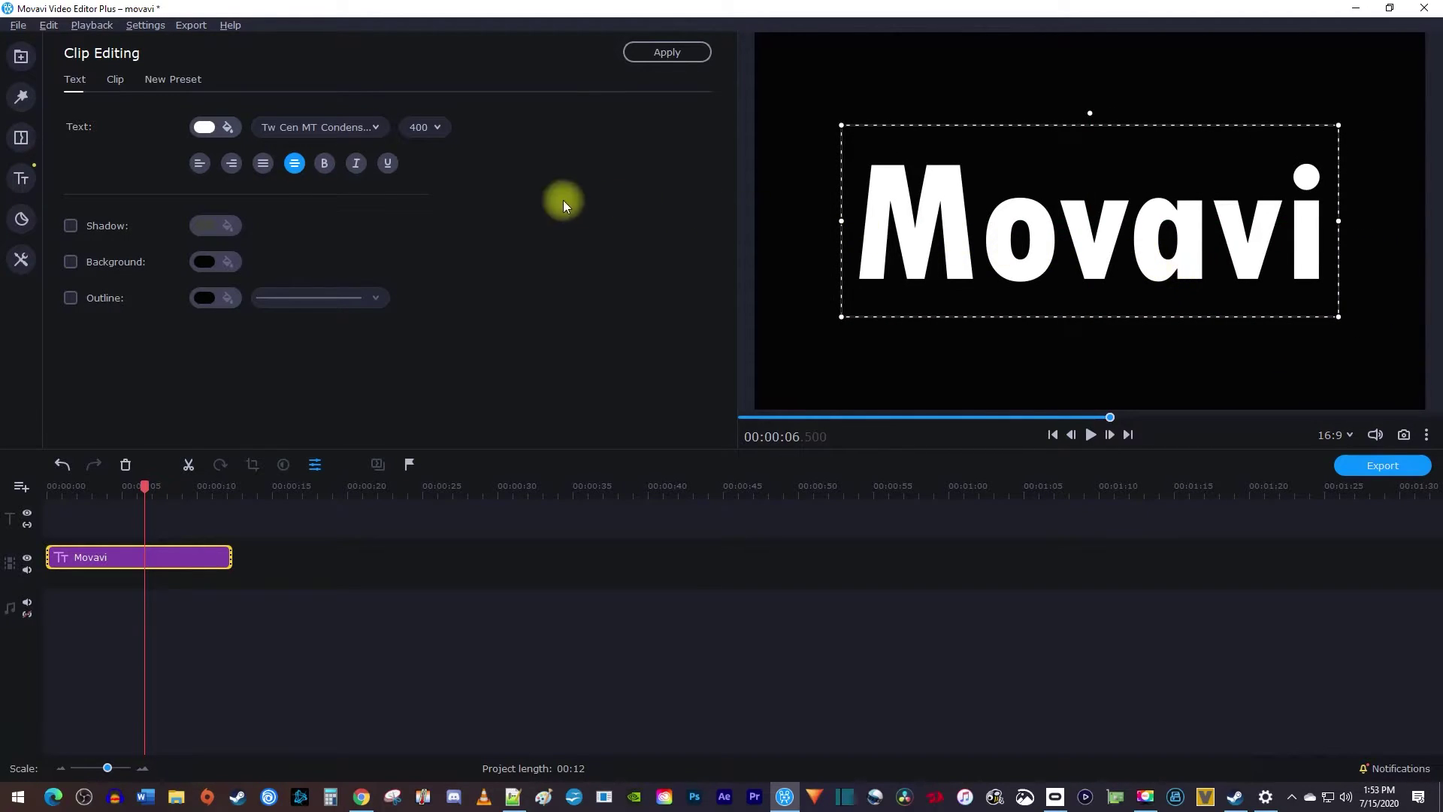
Change the title's text colour to bright green
{"action": "left_click", "coordinate": [205, 129]}
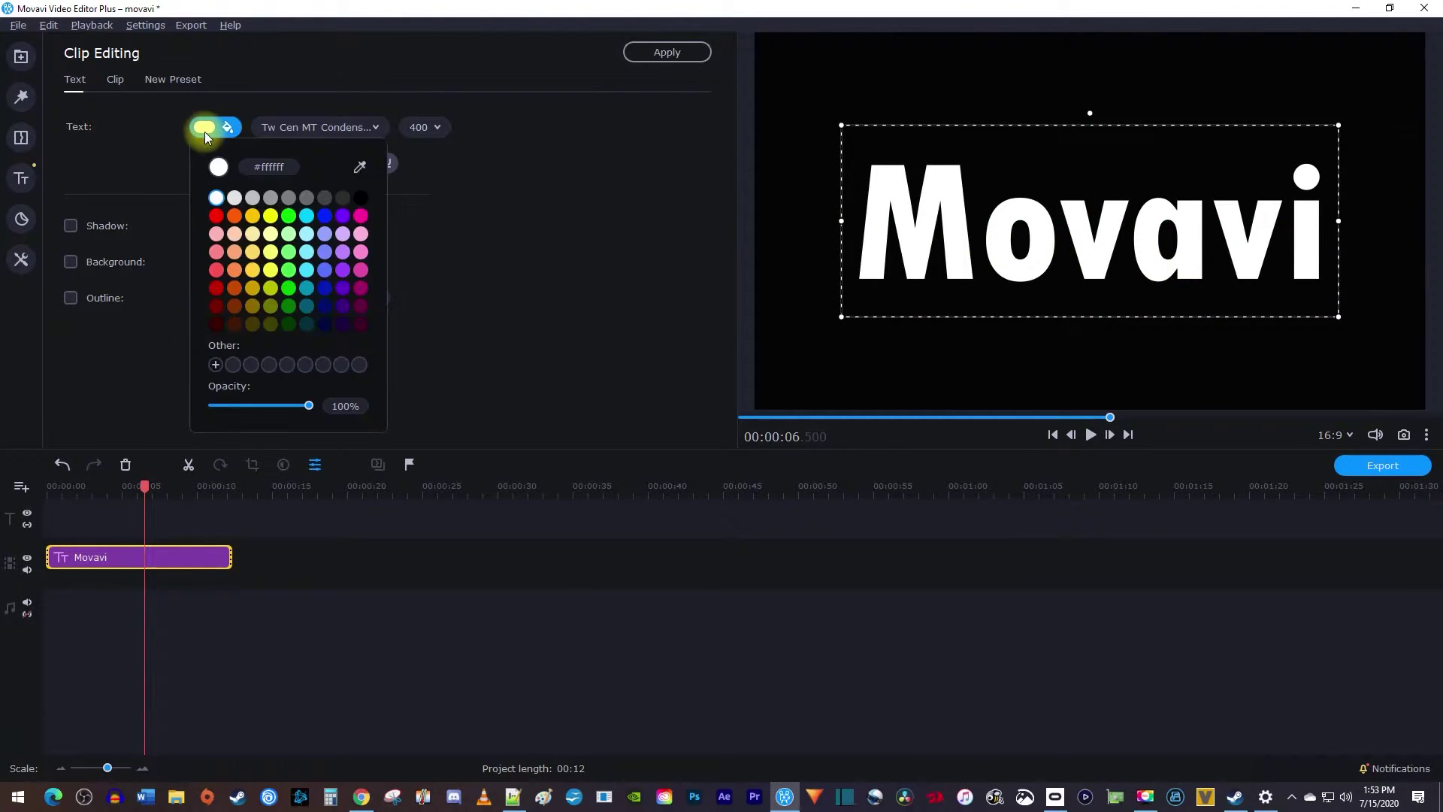
{"action": "left_click", "coordinate": [288, 272]}
{"action": "left_click", "coordinate": [508, 331]}
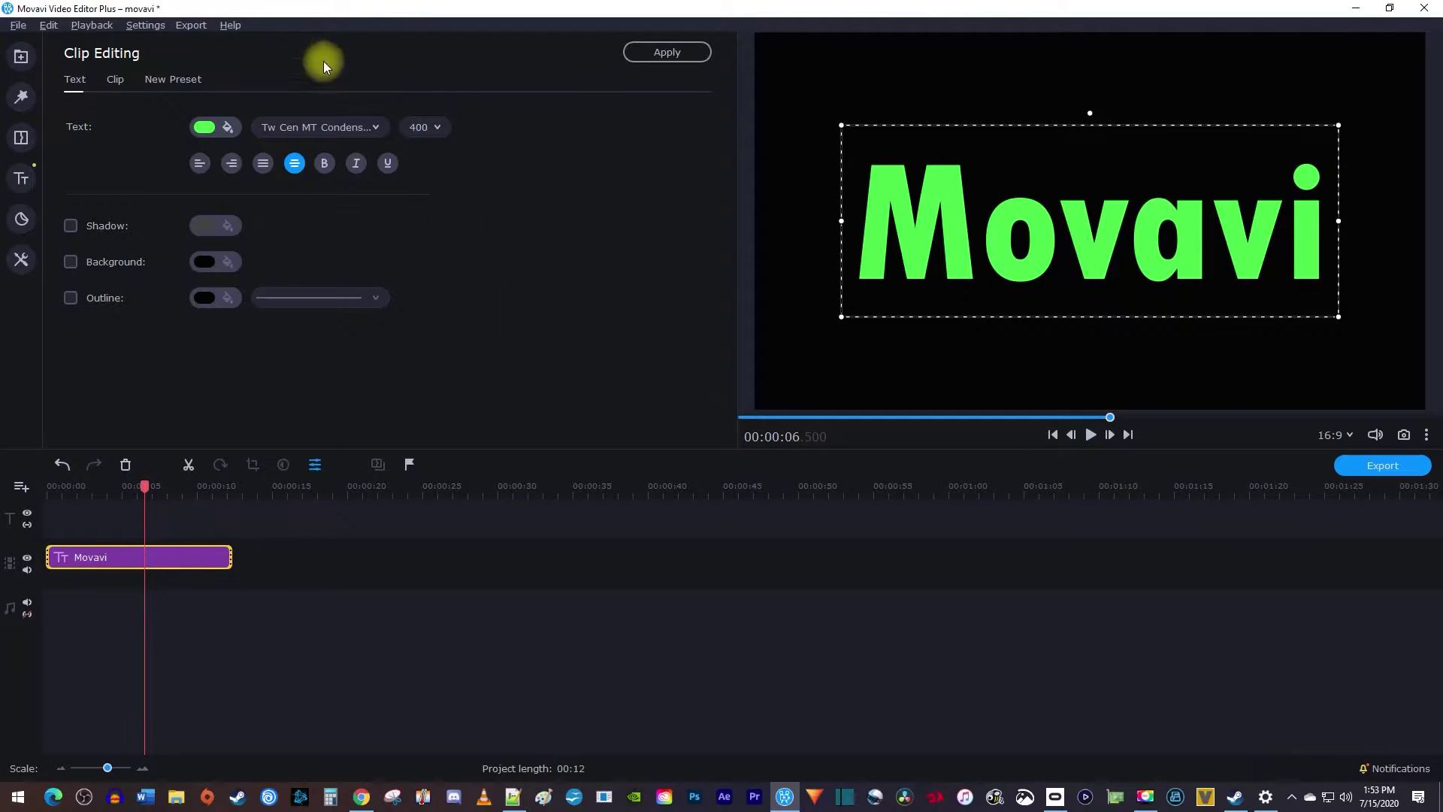
Export the title as an MP4 video named greentext to the default folder and dismiss the export window
{"action": "left_click", "coordinate": [198, 27]}
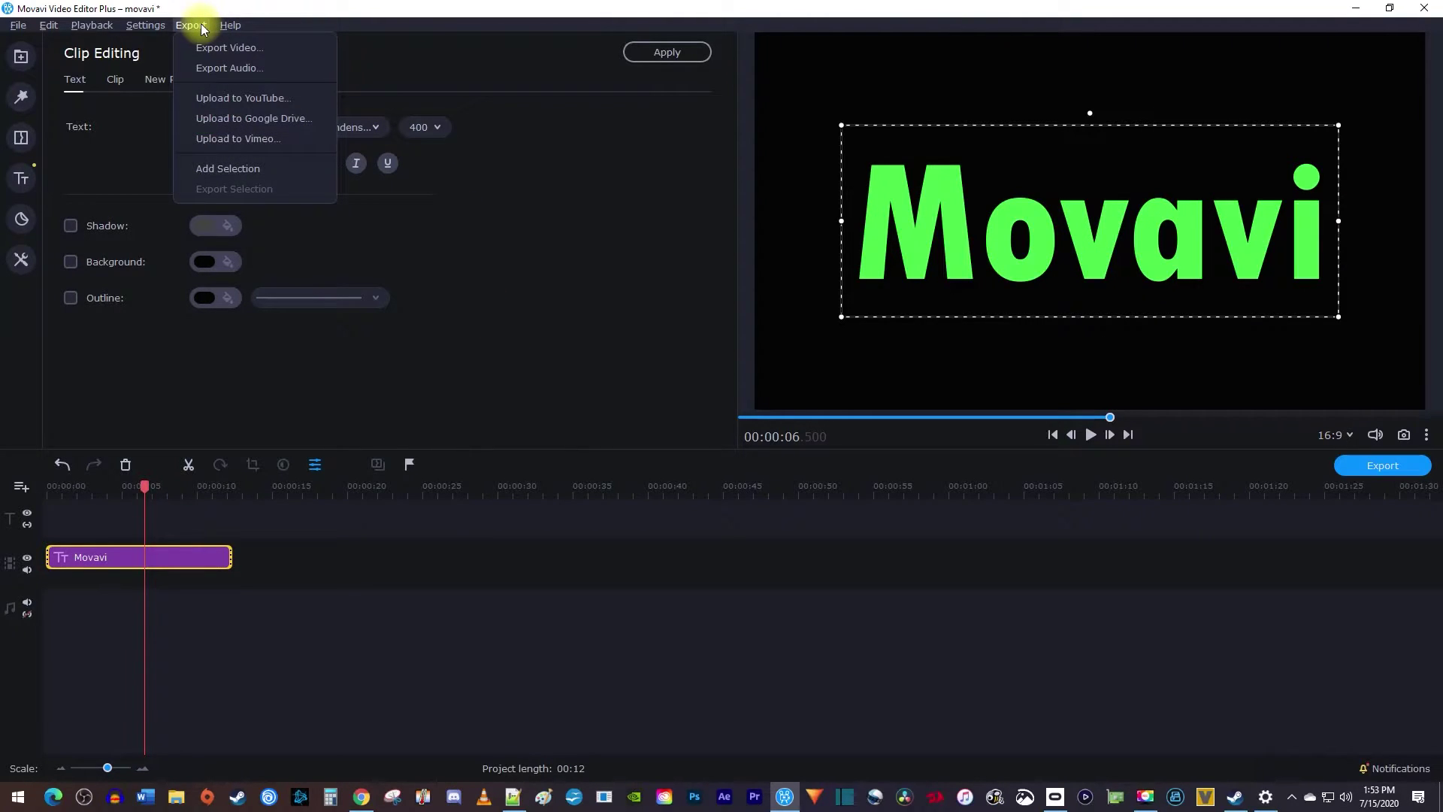
{"action": "left_click", "coordinate": [206, 48]}
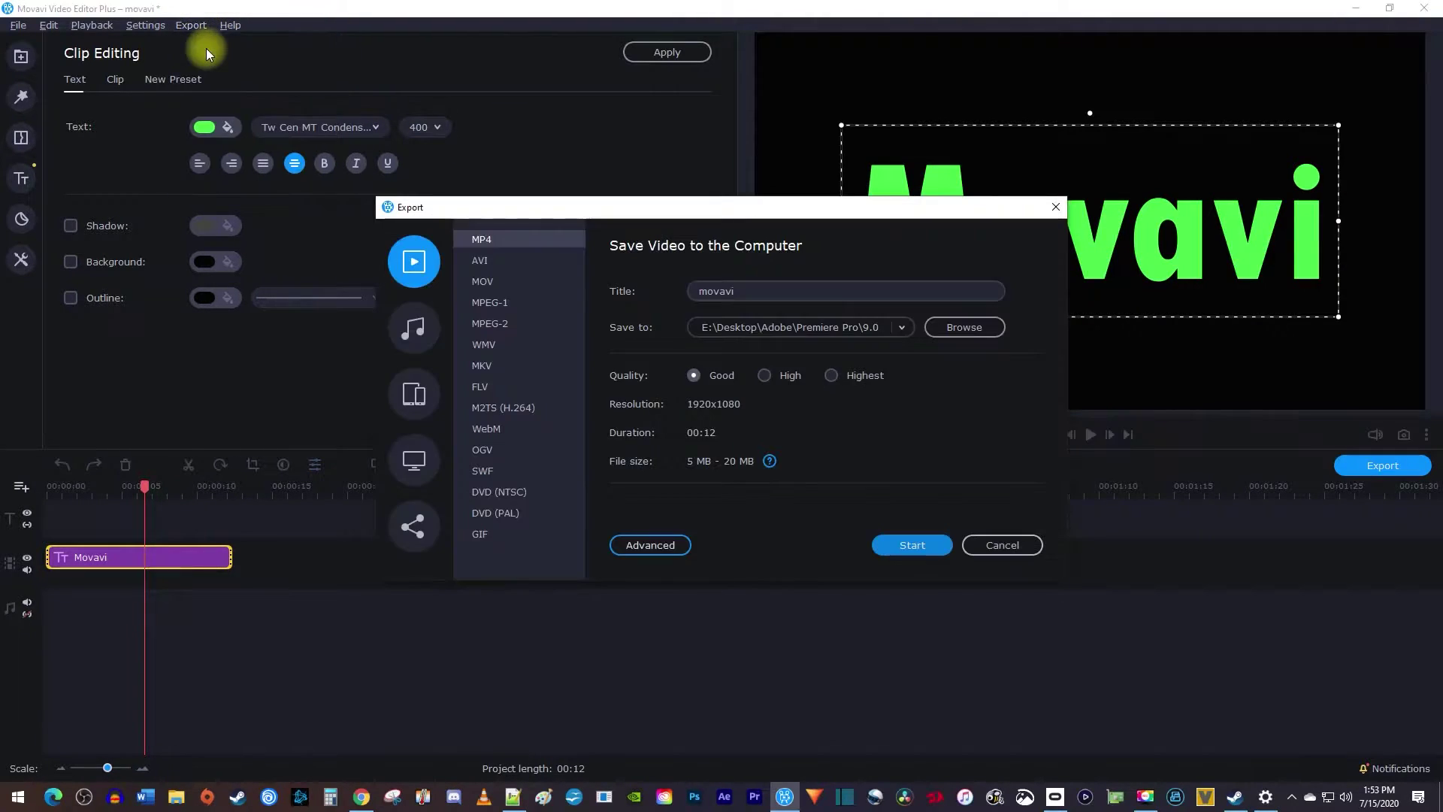
{"action": "double_click", "coordinate": [713, 291]}
{"action": "type", "text": "greentext"}
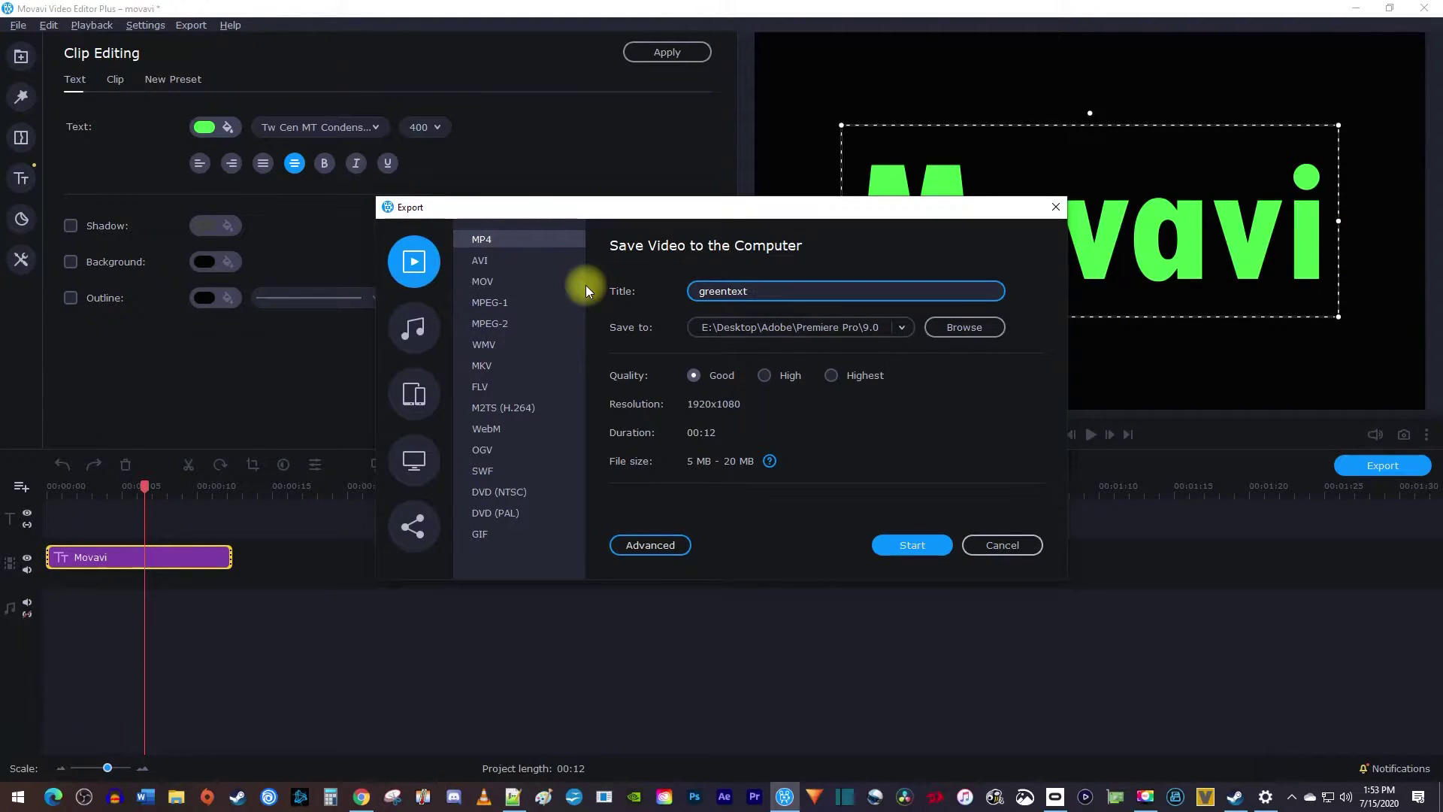
{"action": "left_click", "coordinate": [932, 542]}
{"action": "left_click", "coordinate": [771, 419]}
{"action": "left_click", "coordinate": [847, 430]}
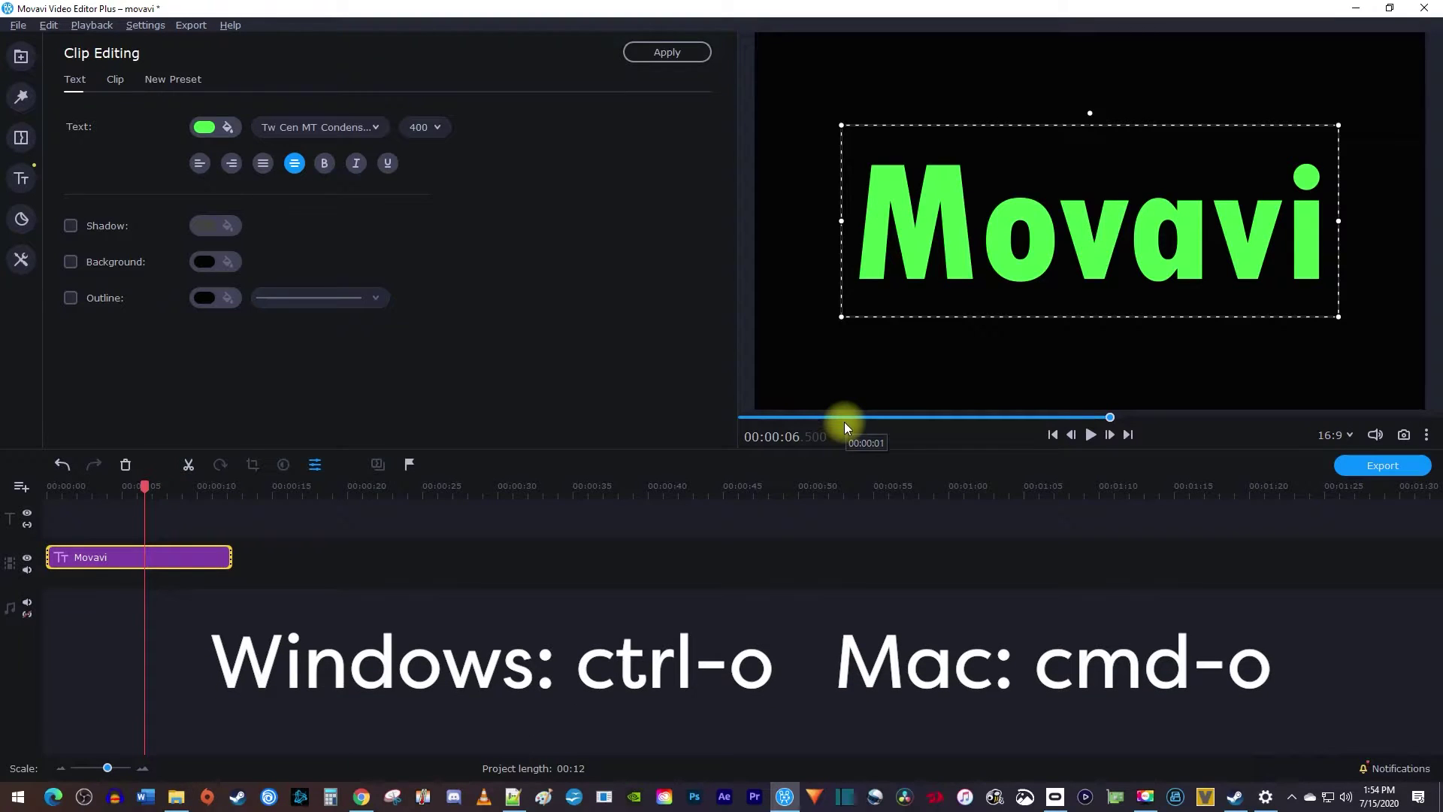
Import the exported greentext video into the media bin
{"action": "key", "text": "ctrl+o"}
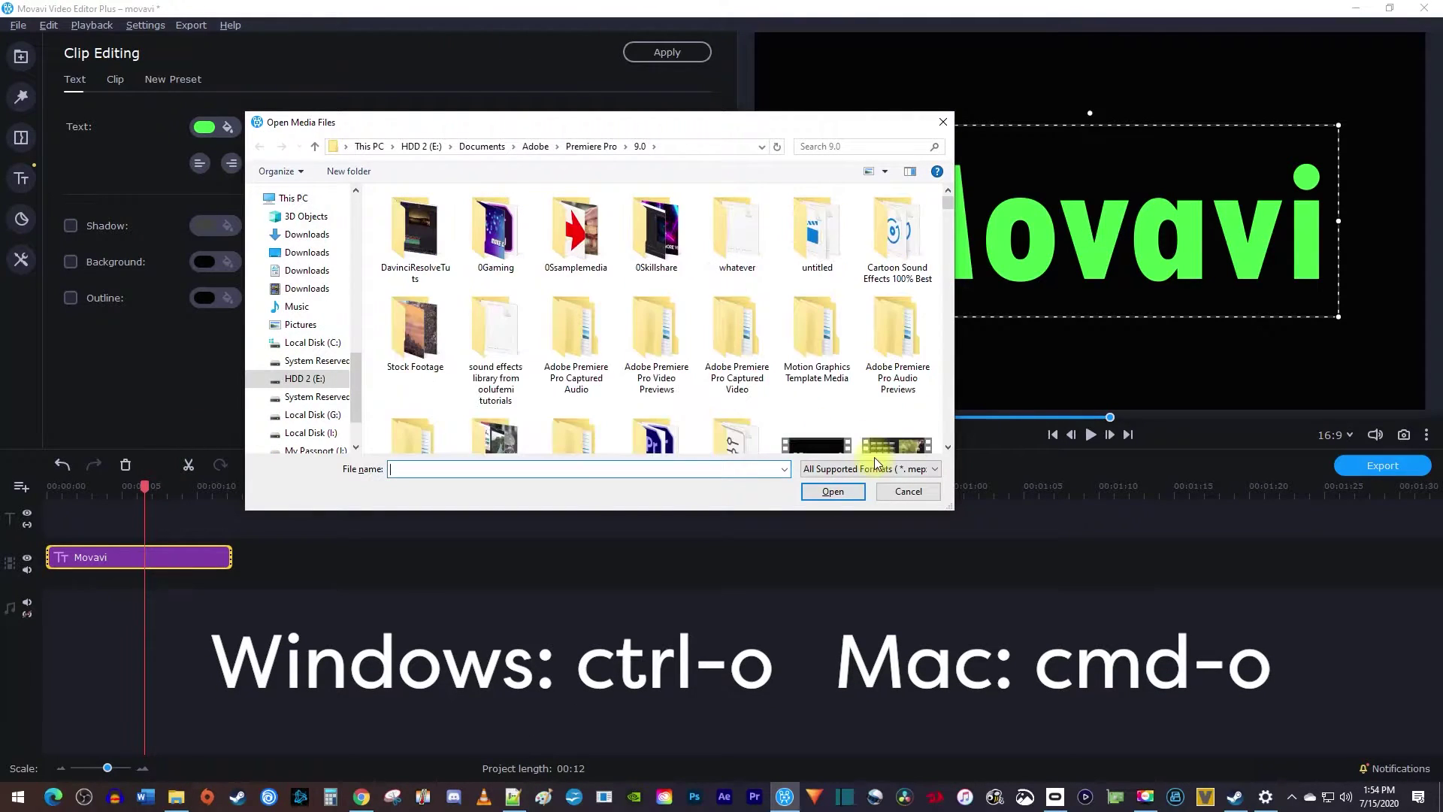
{"action": "scroll", "coordinate": [824, 370], "scroll_direction": "down", "scroll_amount": 1}
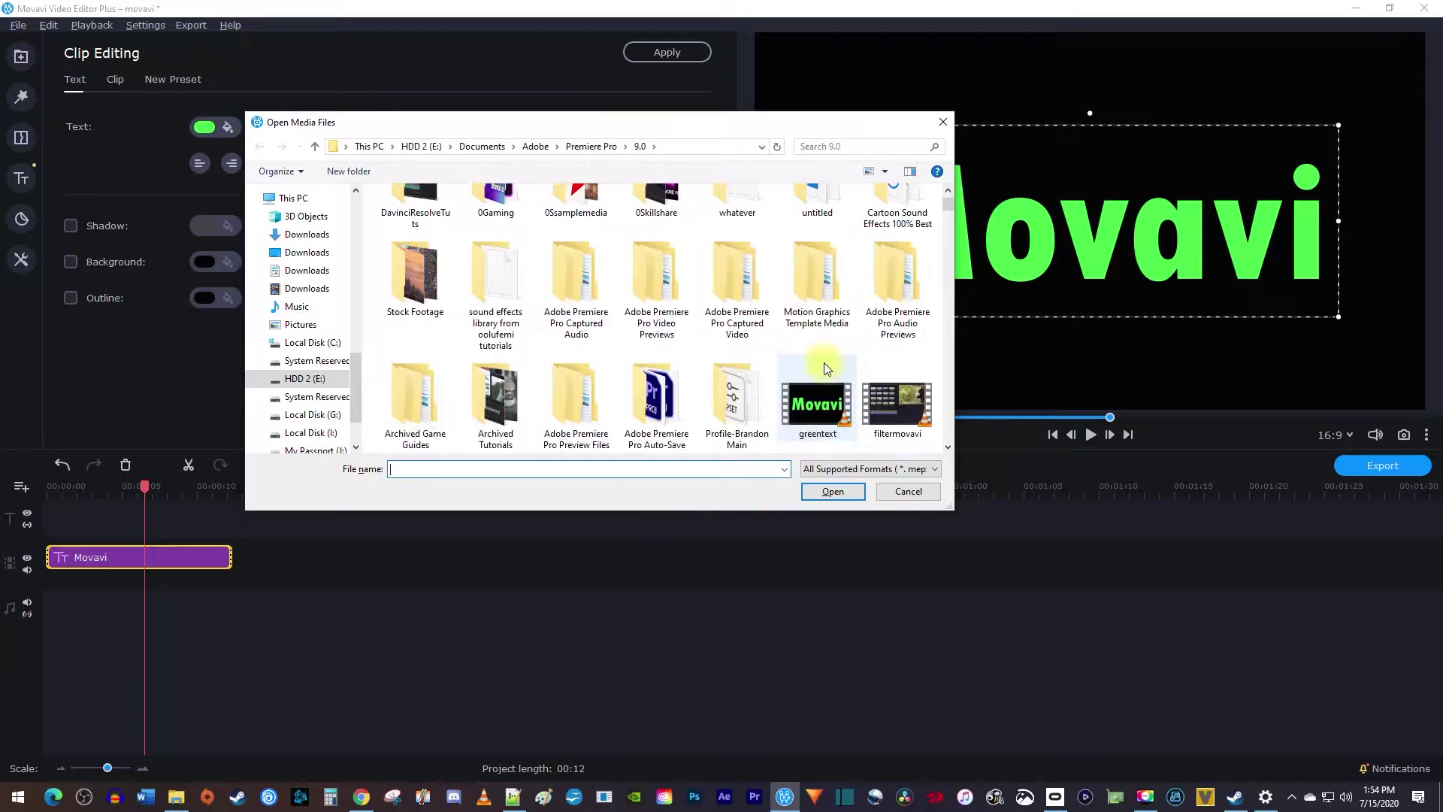
{"action": "left_click", "coordinate": [819, 416]}
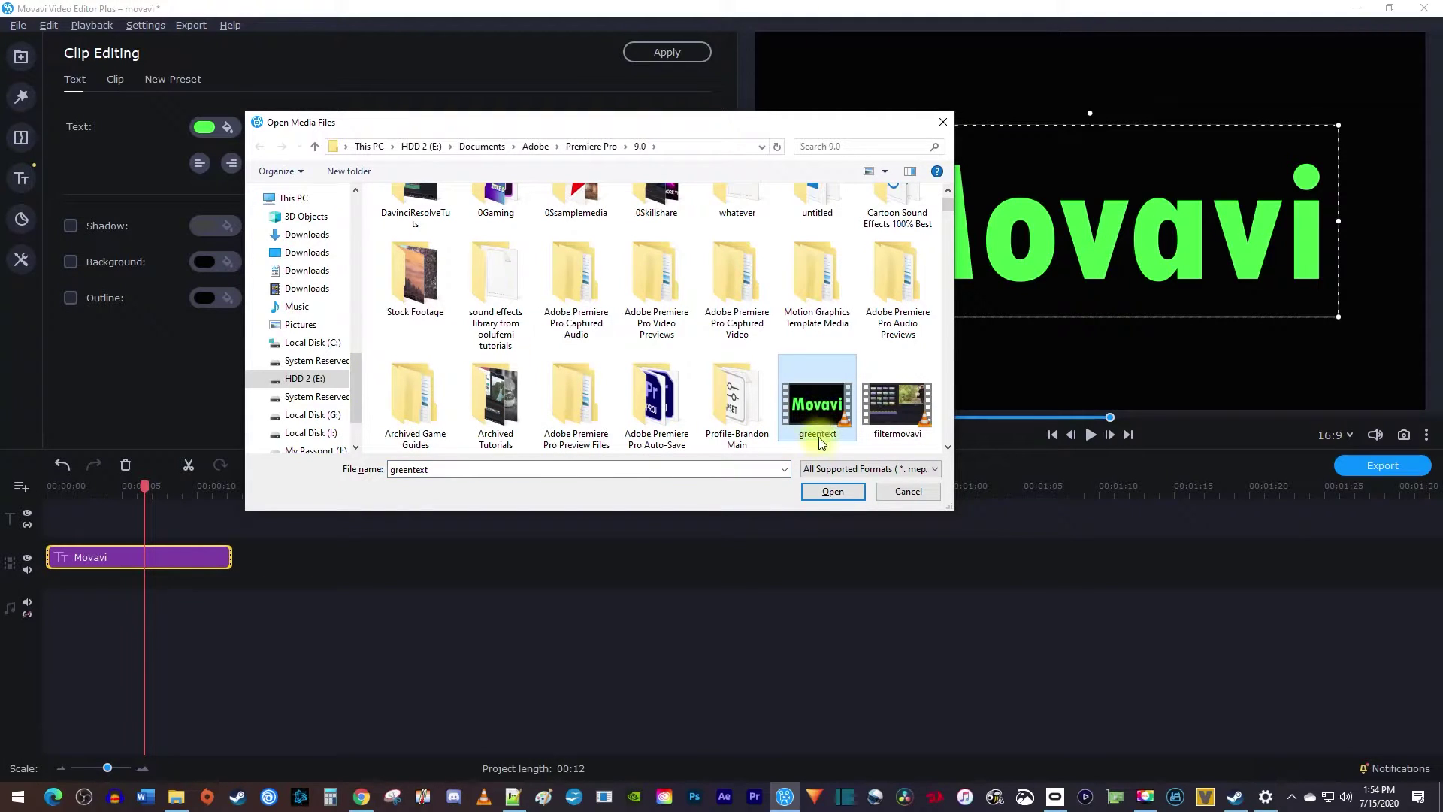
{"action": "left_click", "coordinate": [827, 490]}
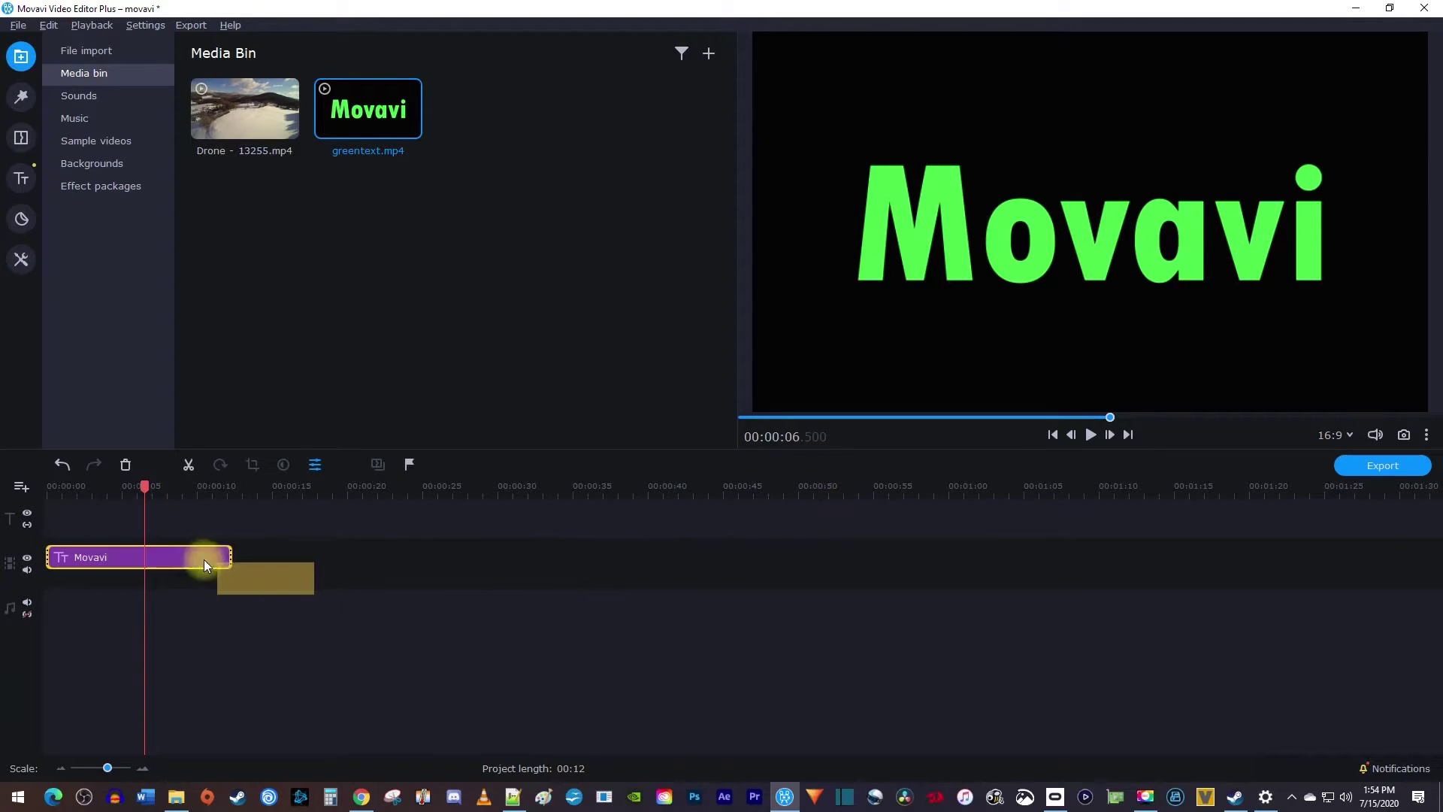
Replace the title clip on the timeline with the drone video, and overlay greentext.mp4 above it from the start
{"action": "key", "text": "Delete"}
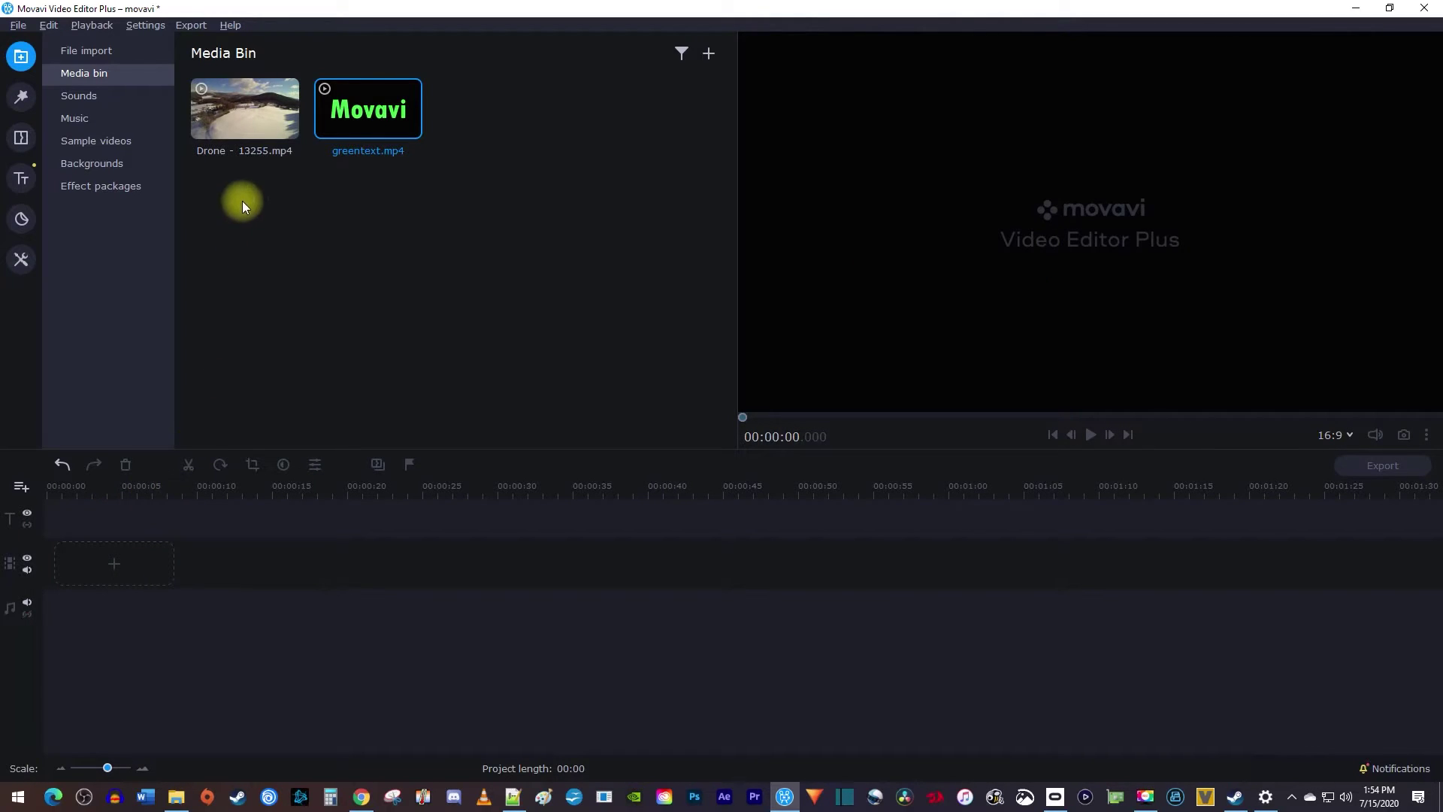
{"action": "double_click", "coordinate": [251, 130]}
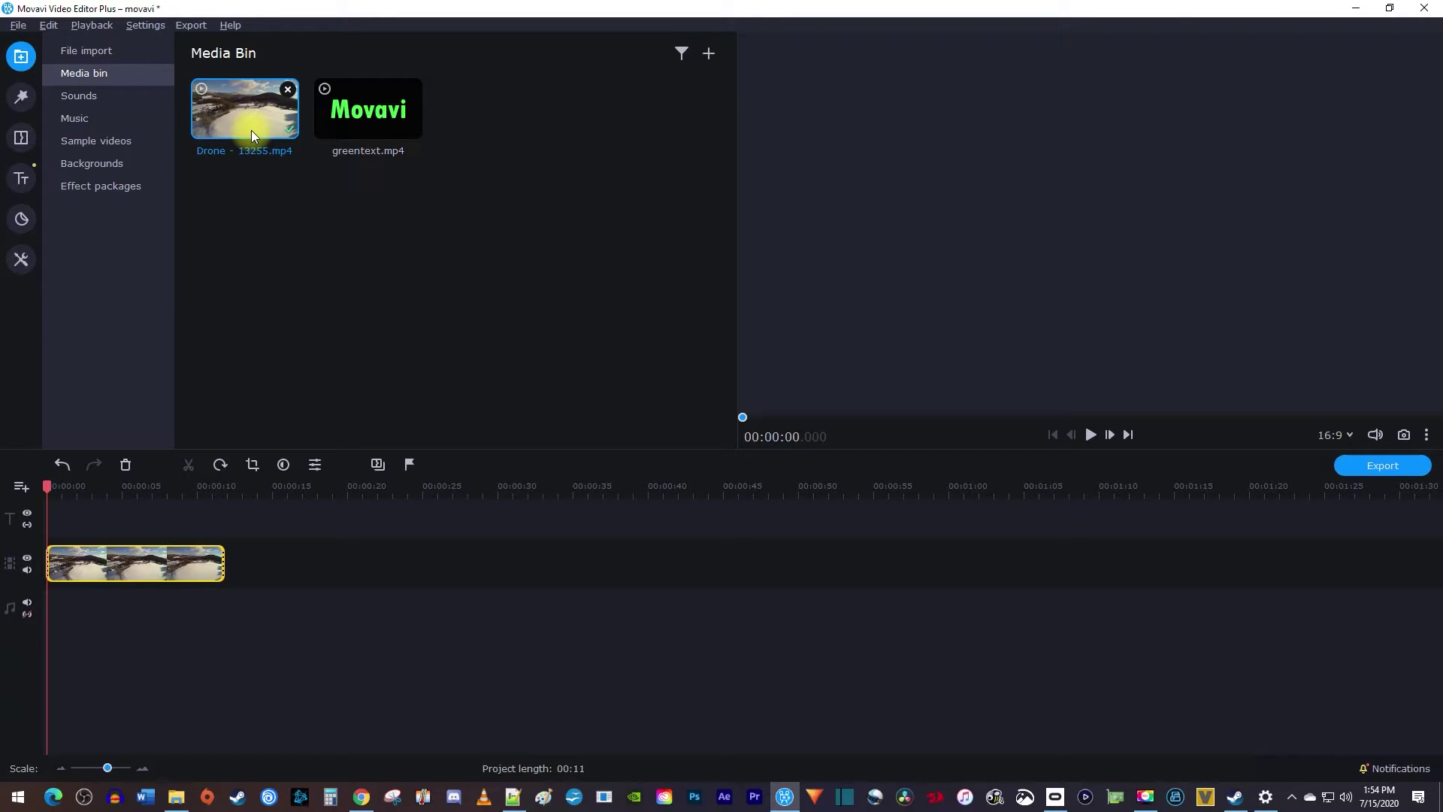
{"action": "double_click", "coordinate": [377, 118]}
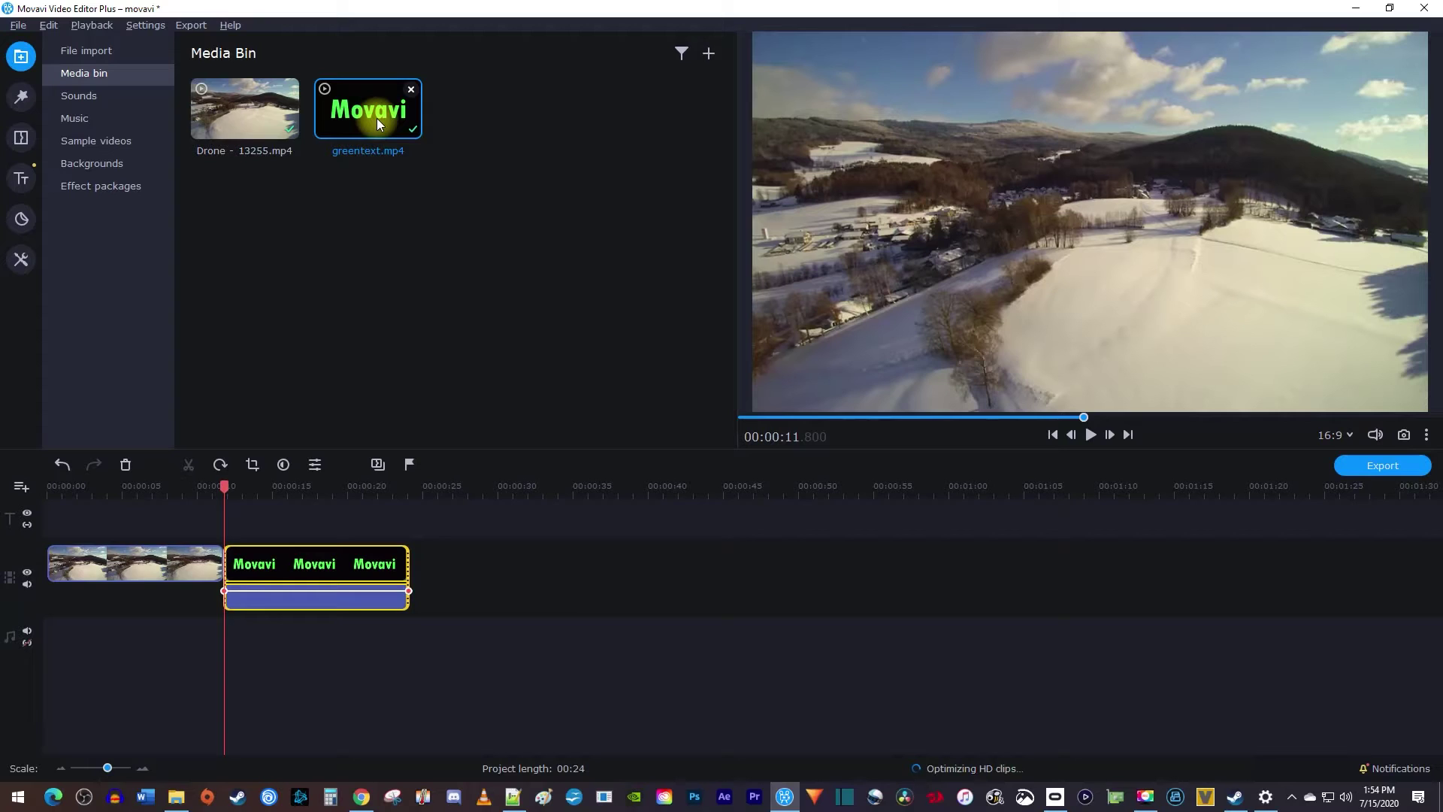
{"action": "left_click_drag", "start_coordinate": [317, 576], "coordinate": [142, 580]}
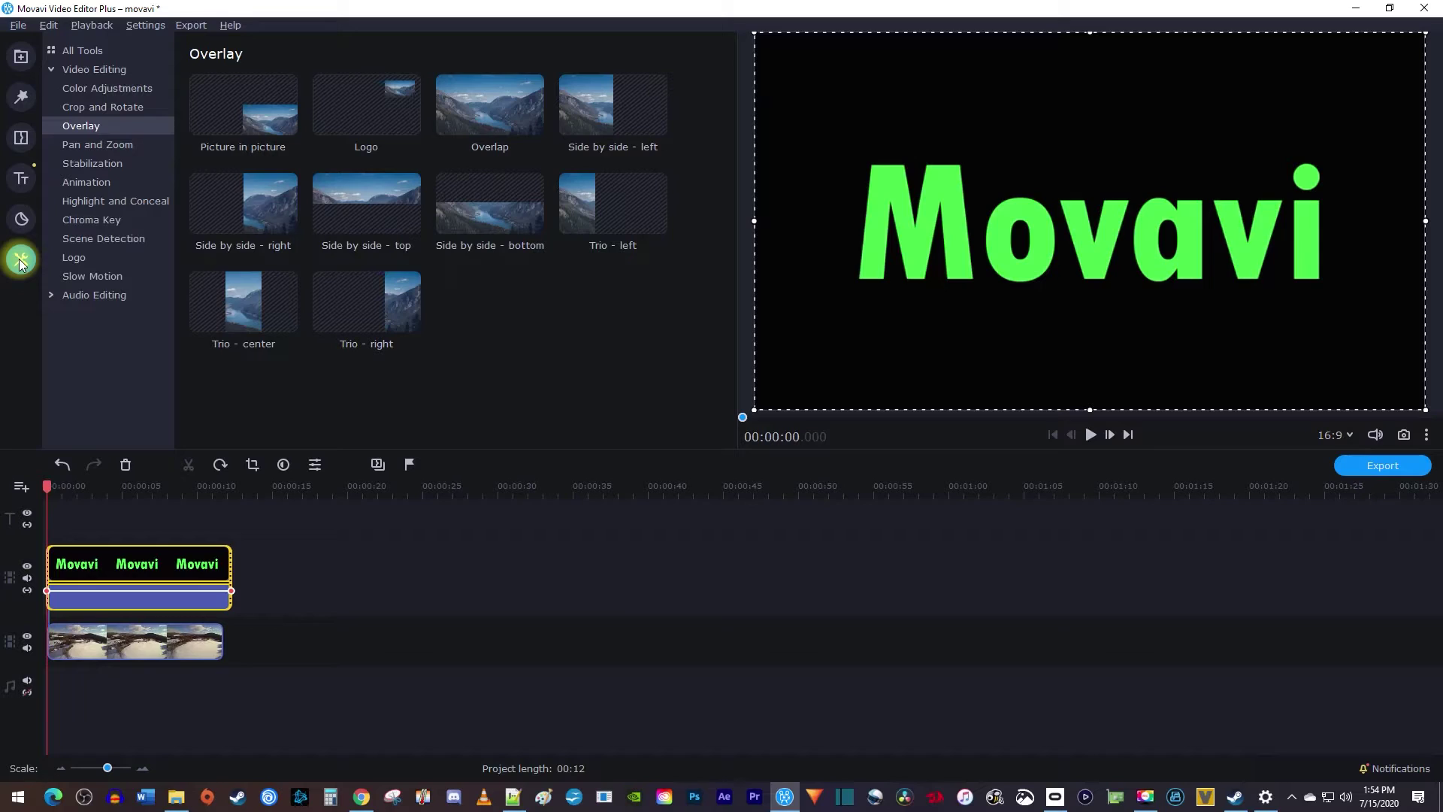
Use Chroma Key on the greentext overlay clip, sampling the green of the letters as the transparent colour
{"action": "left_click", "coordinate": [81, 220]}
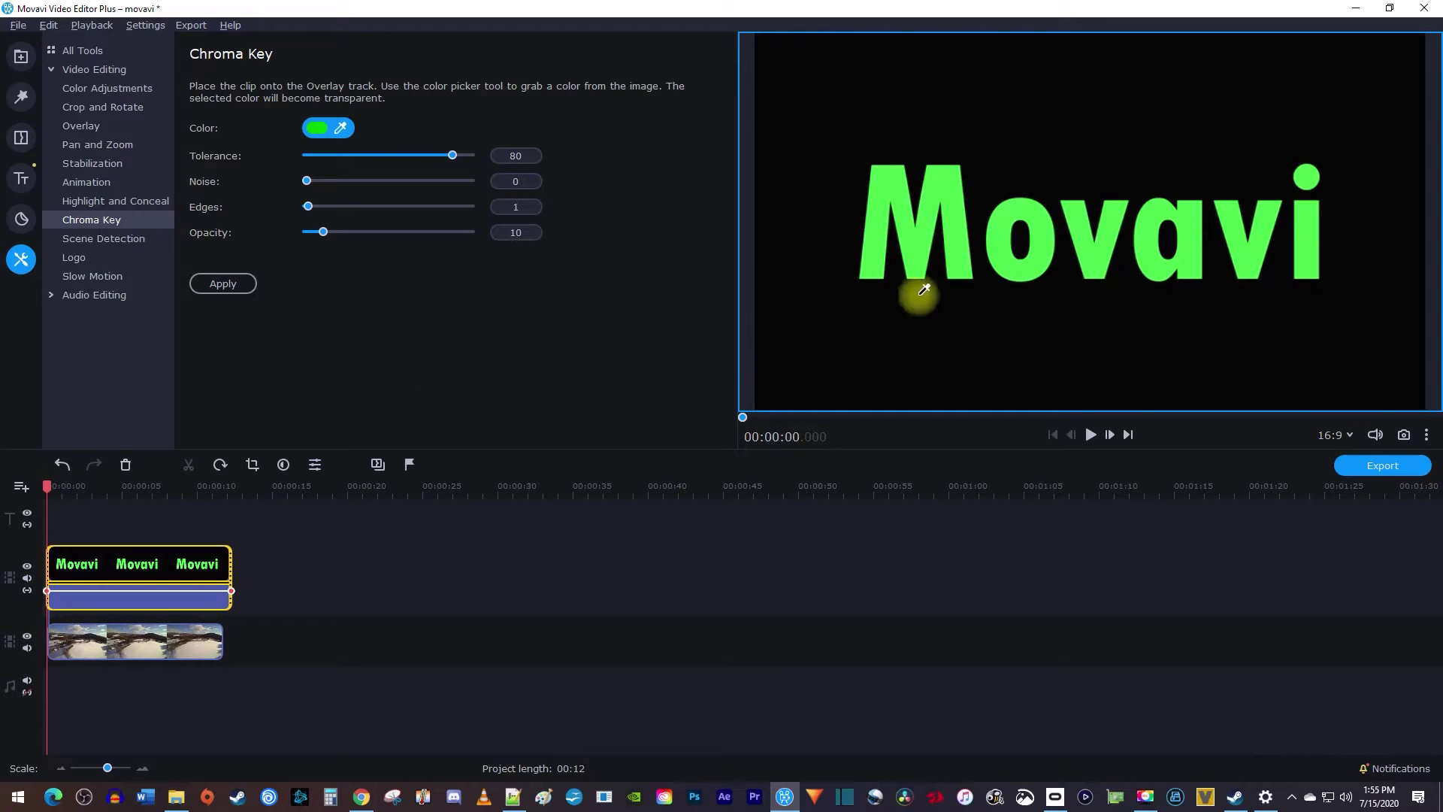
{"action": "left_click", "coordinate": [912, 245]}
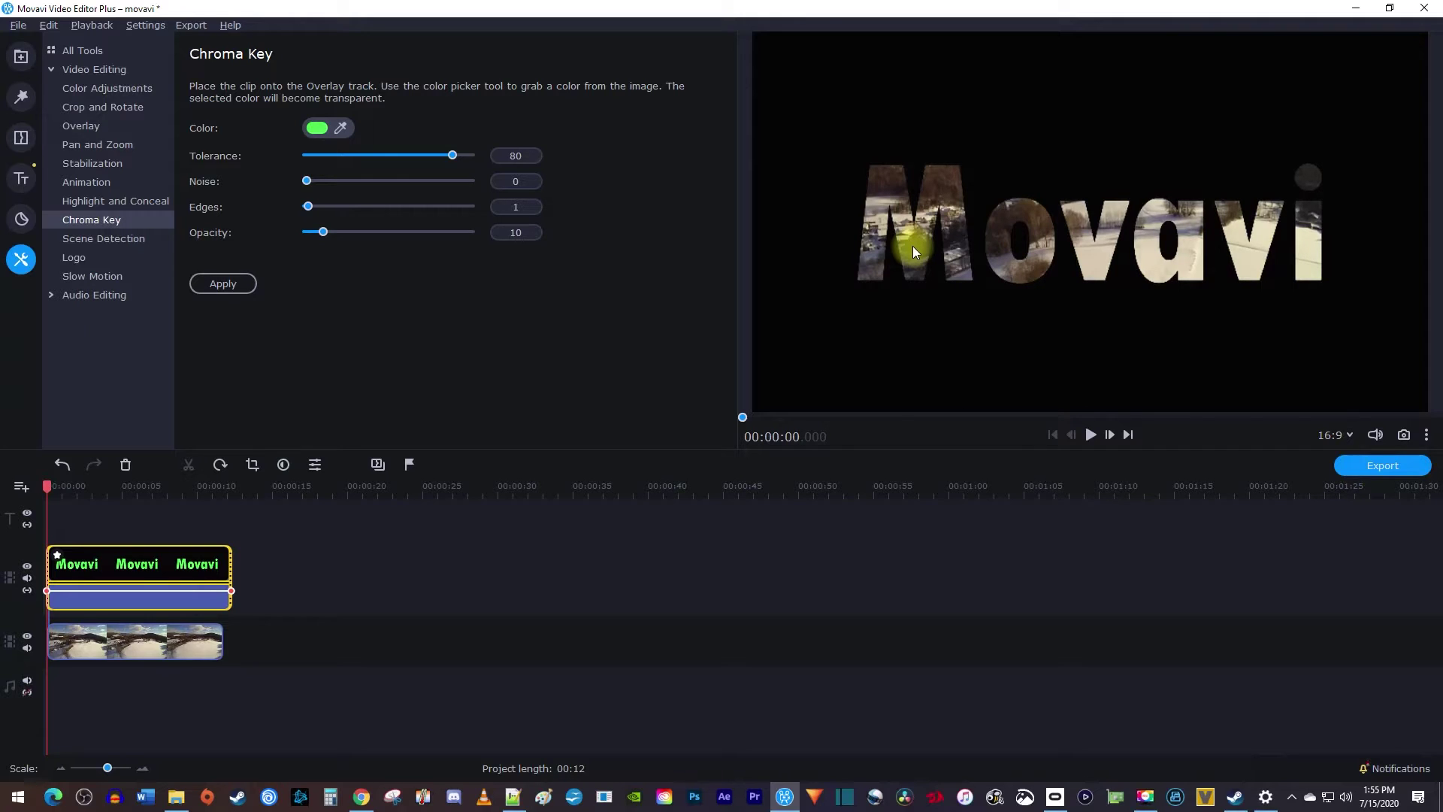
Add the Zoom in effect to the greentext overlay a couple of seconds in and play it back
{"action": "left_click", "coordinate": [117, 145]}
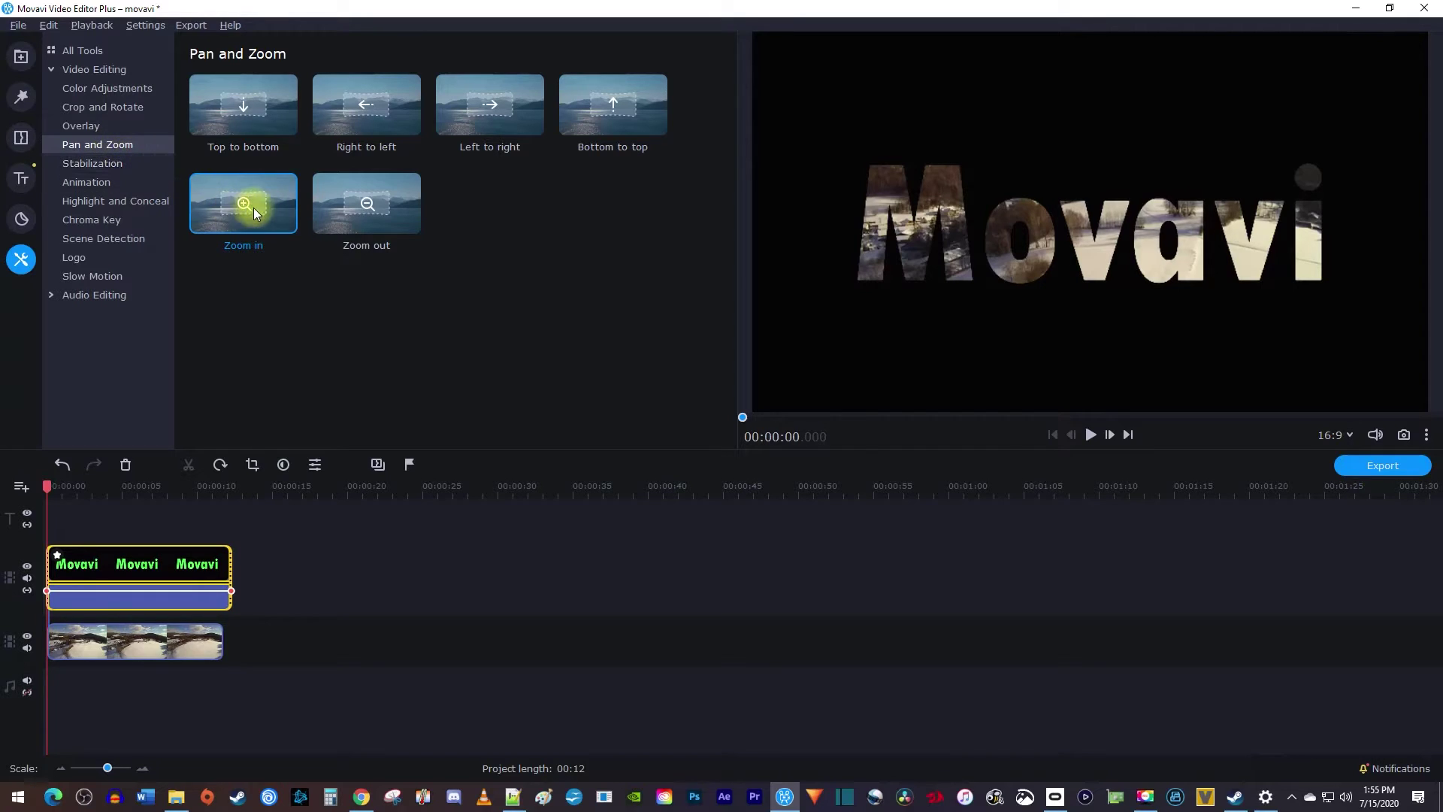
{"action": "left_click_drag", "start_coordinate": [246, 207], "coordinate": [83, 570]}
{"action": "left_click_drag", "start_coordinate": [91, 485], "coordinate": [80, 490]}
{"action": "key", "text": "space"}
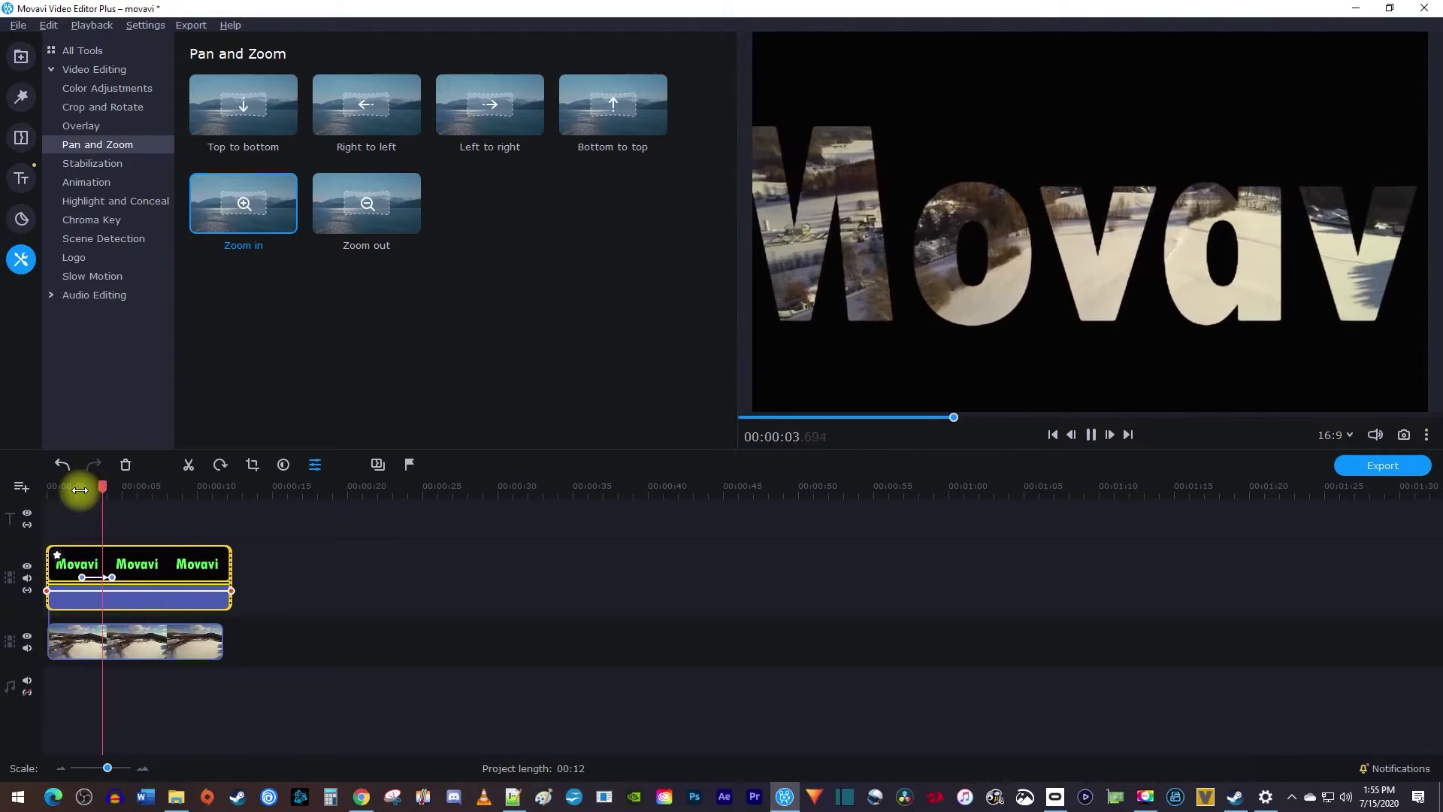
{"action": "key", "text": "space"}
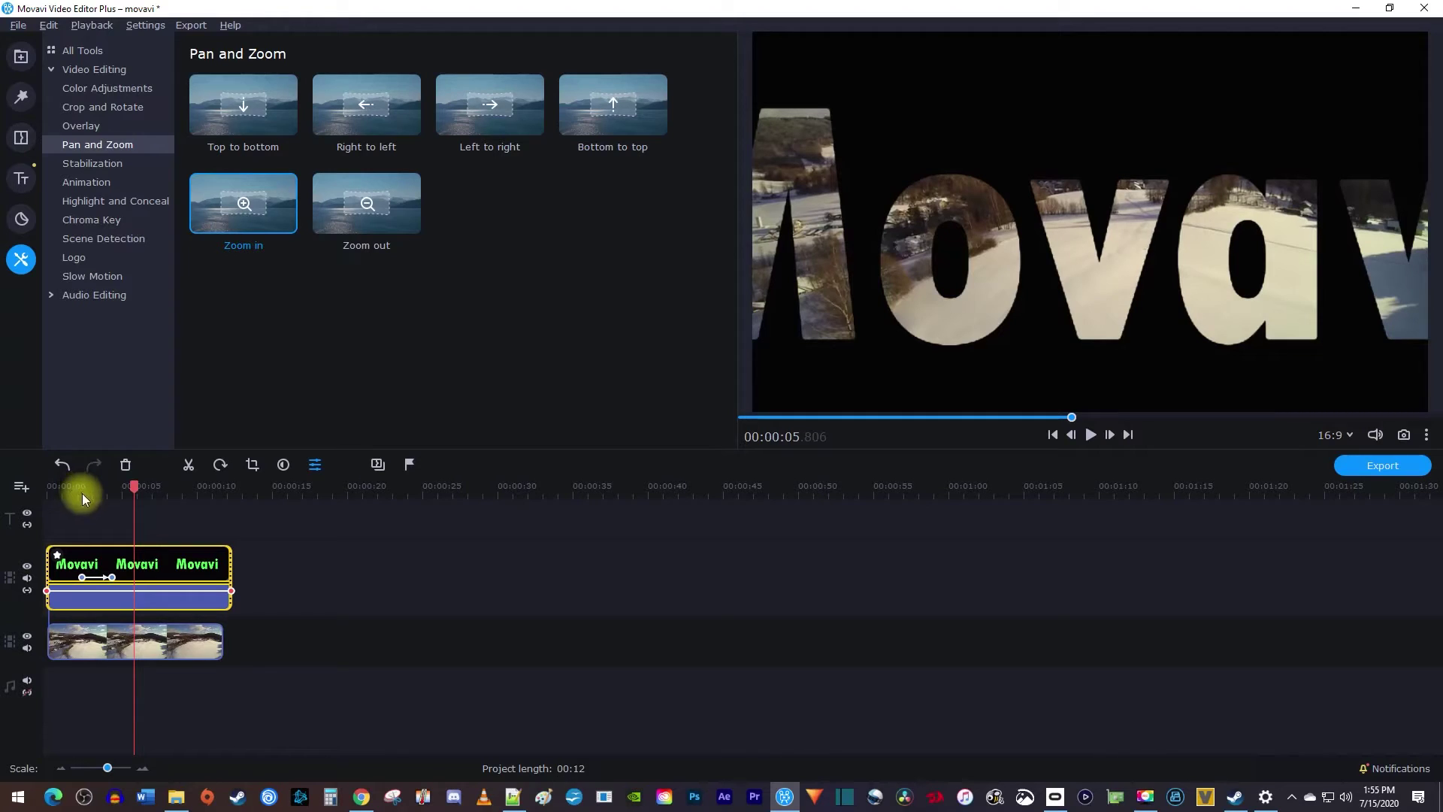
Shrink the zoom's end frame to the middle letters of the word and play the zoom from near the start
{"action": "left_click", "coordinate": [110, 576]}
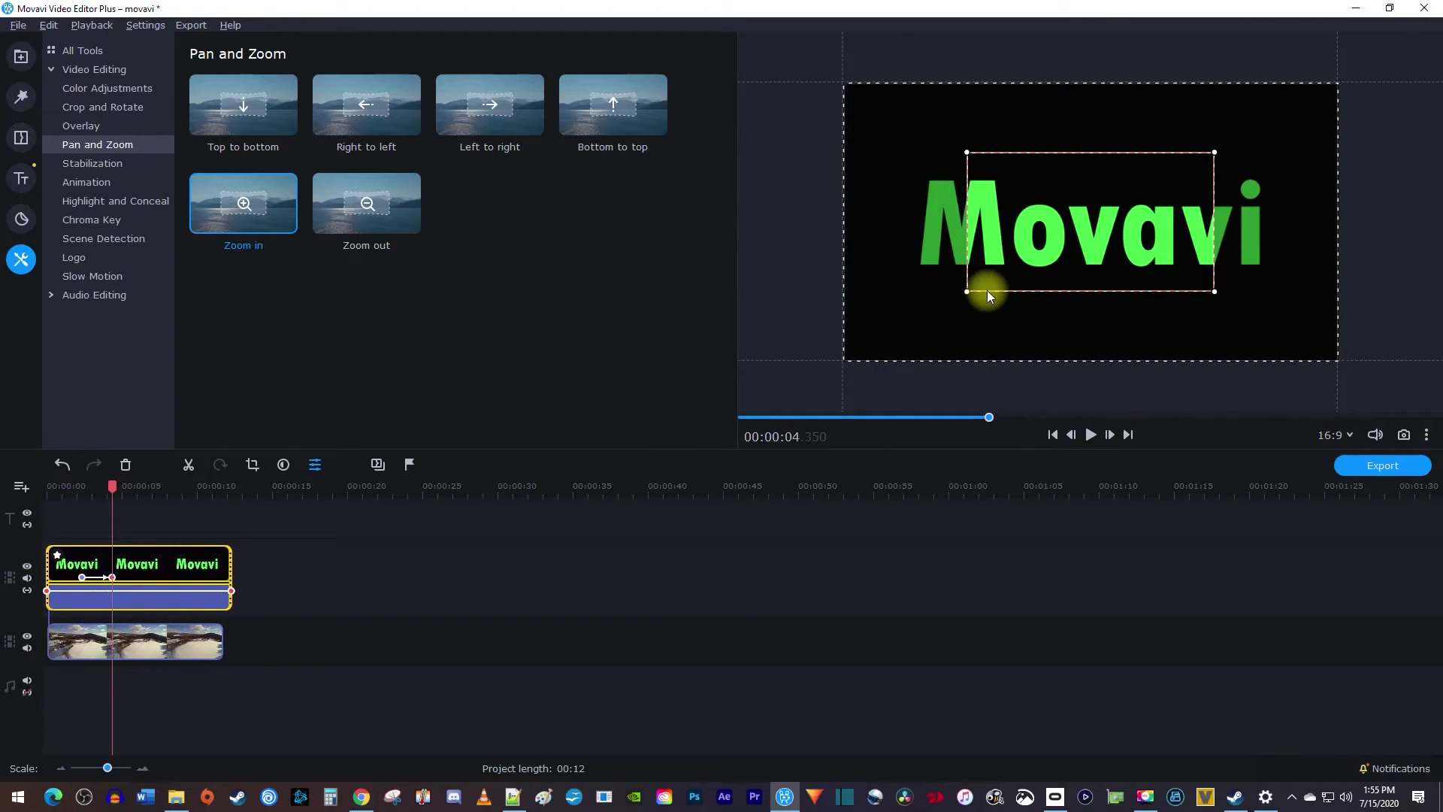
{"action": "left_click_drag", "start_coordinate": [962, 293], "coordinate": [1007, 268]}
{"action": "left_click_drag", "start_coordinate": [1214, 153], "coordinate": [1124, 243]}
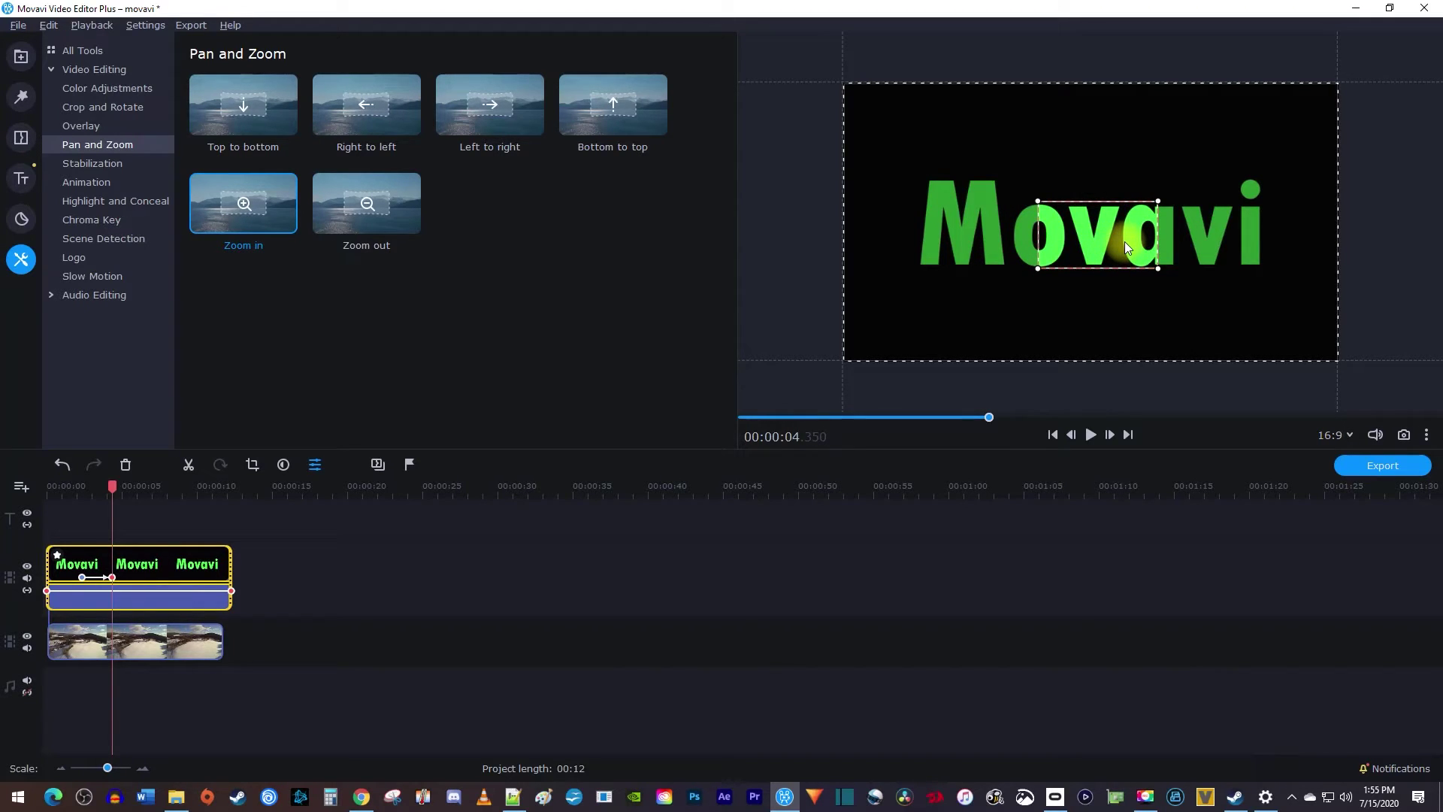
{"action": "left_click", "coordinate": [62, 481]}
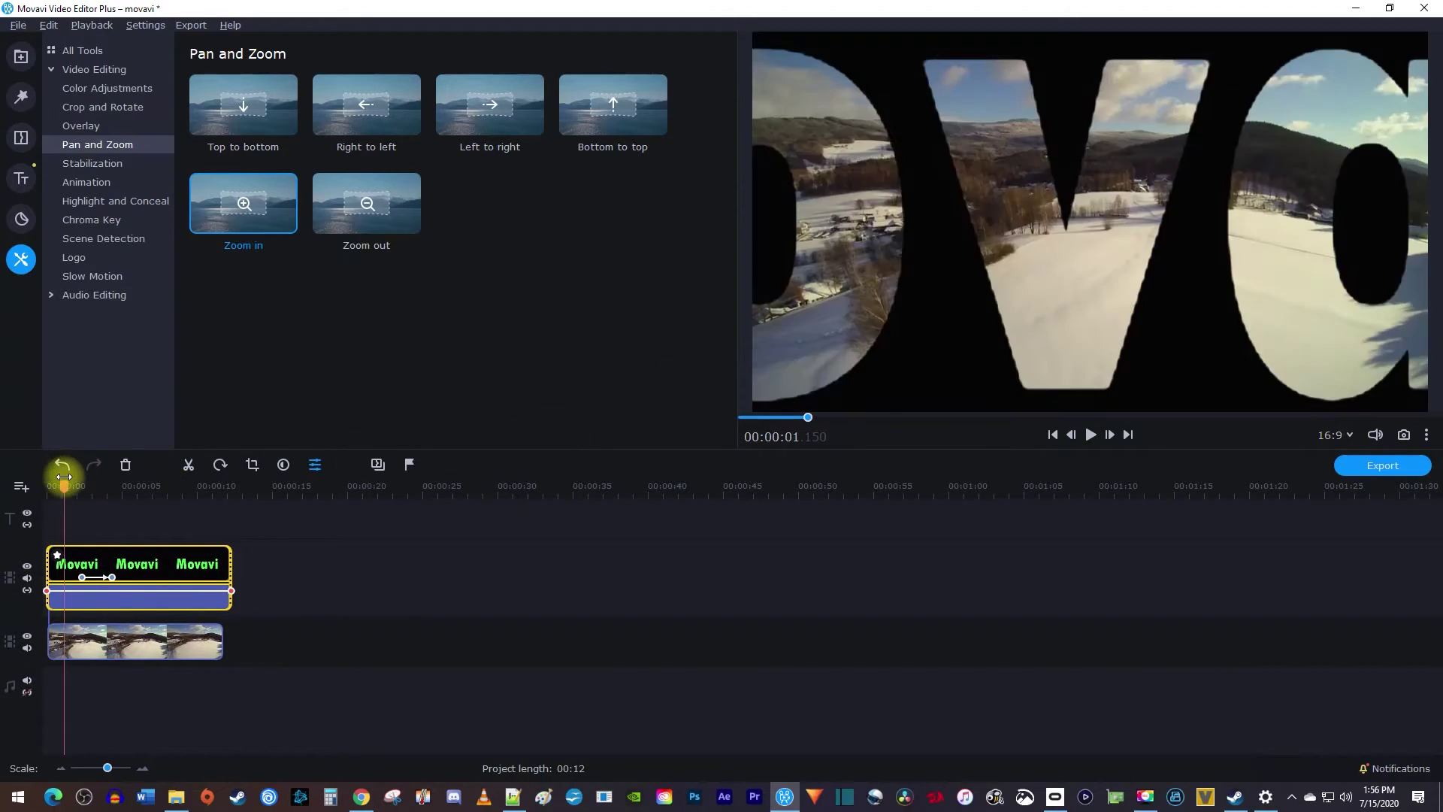
{"action": "key", "text": "space"}
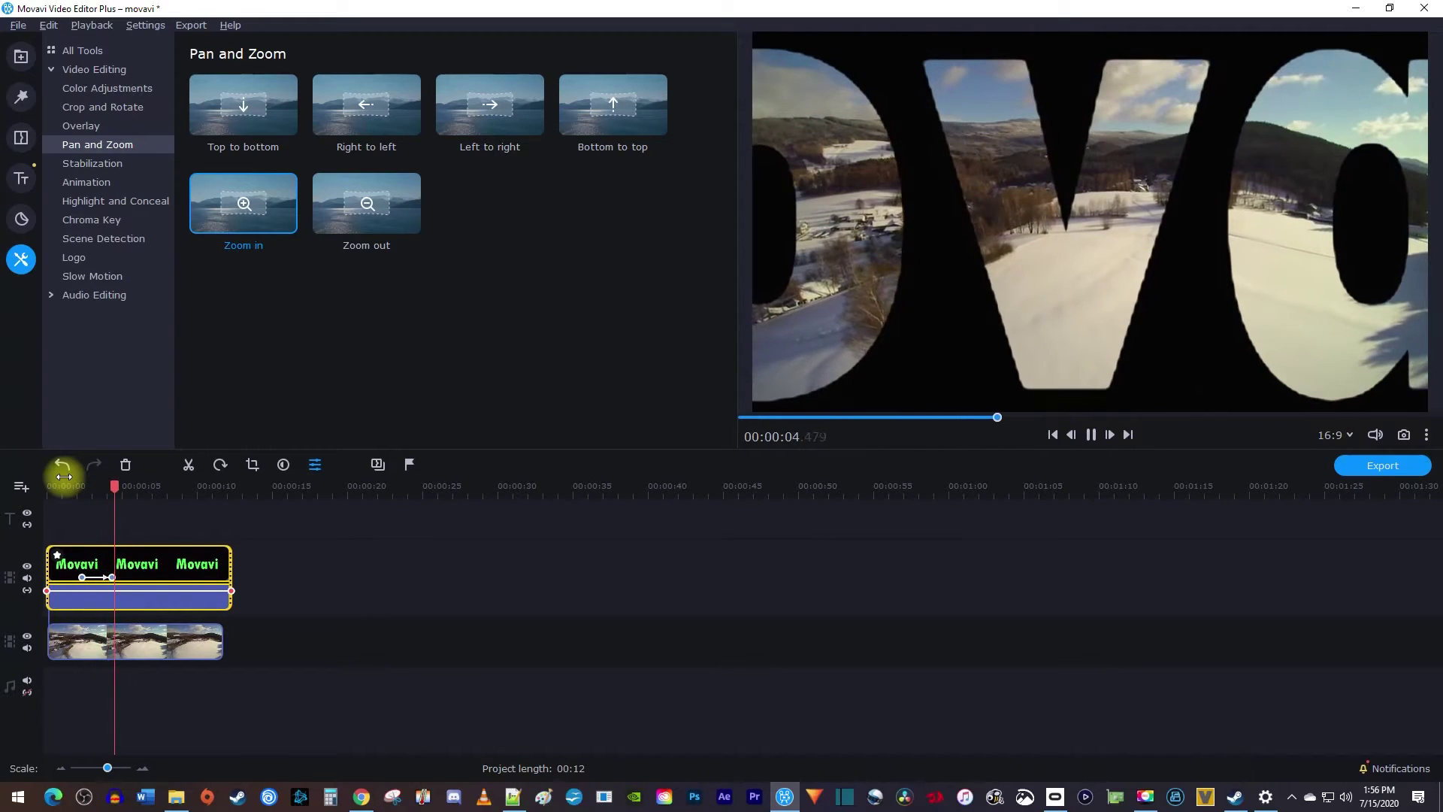
Add a second Zoom in effect to the greentext overlay right after the first one and remove its starting keyframe
{"action": "key", "text": "space"}
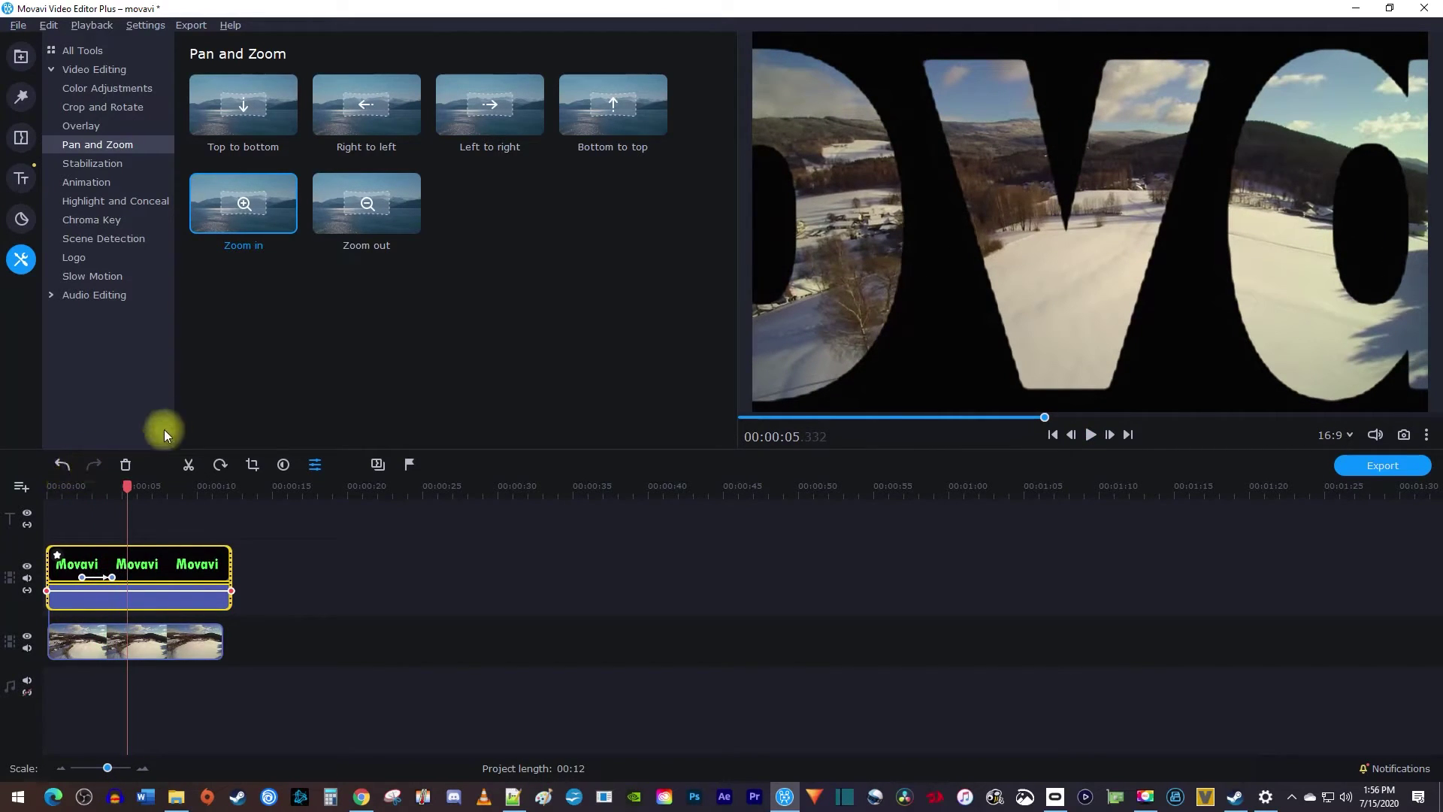
{"action": "left_click_drag", "start_coordinate": [273, 214], "coordinate": [132, 579]}
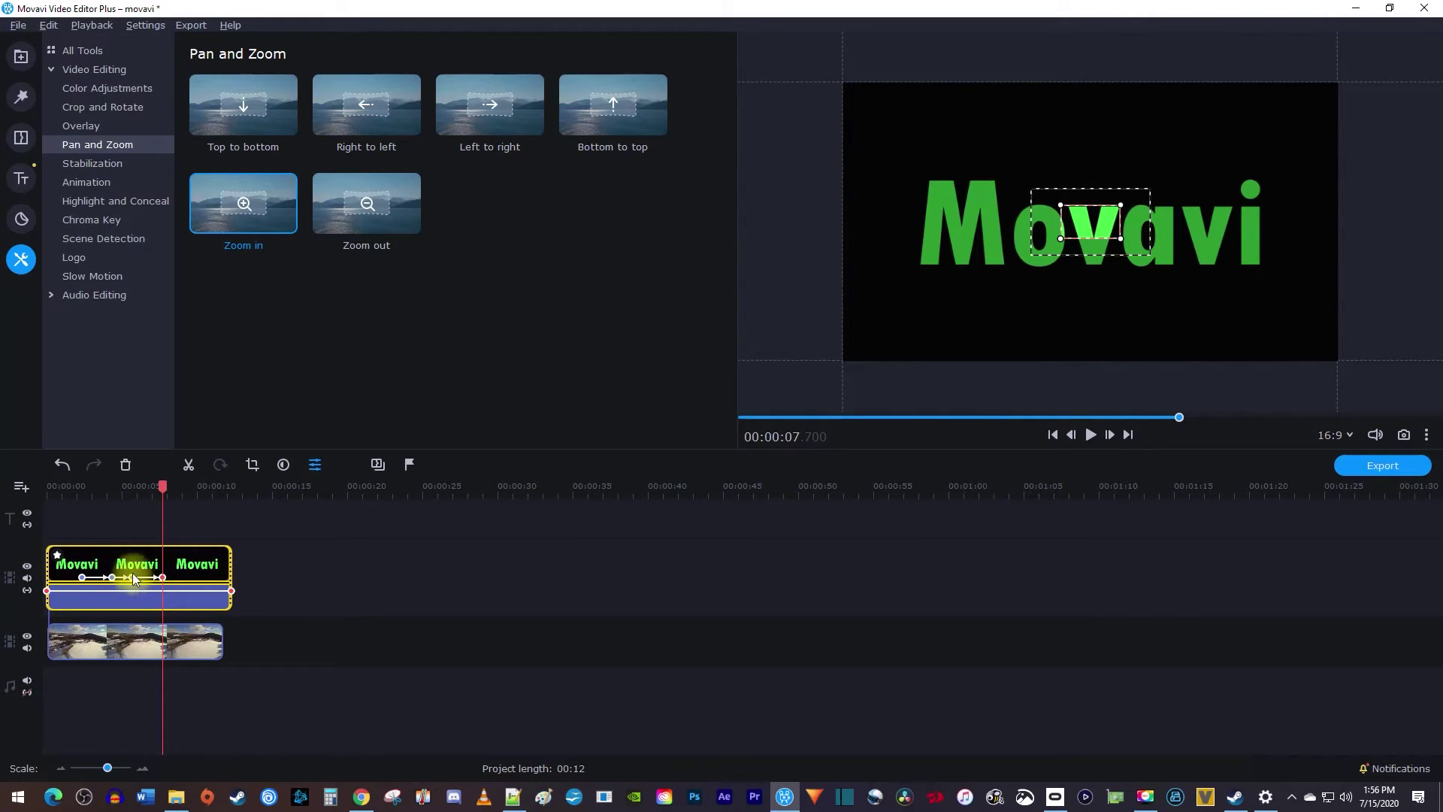
{"action": "right_click", "coordinate": [132, 577]}
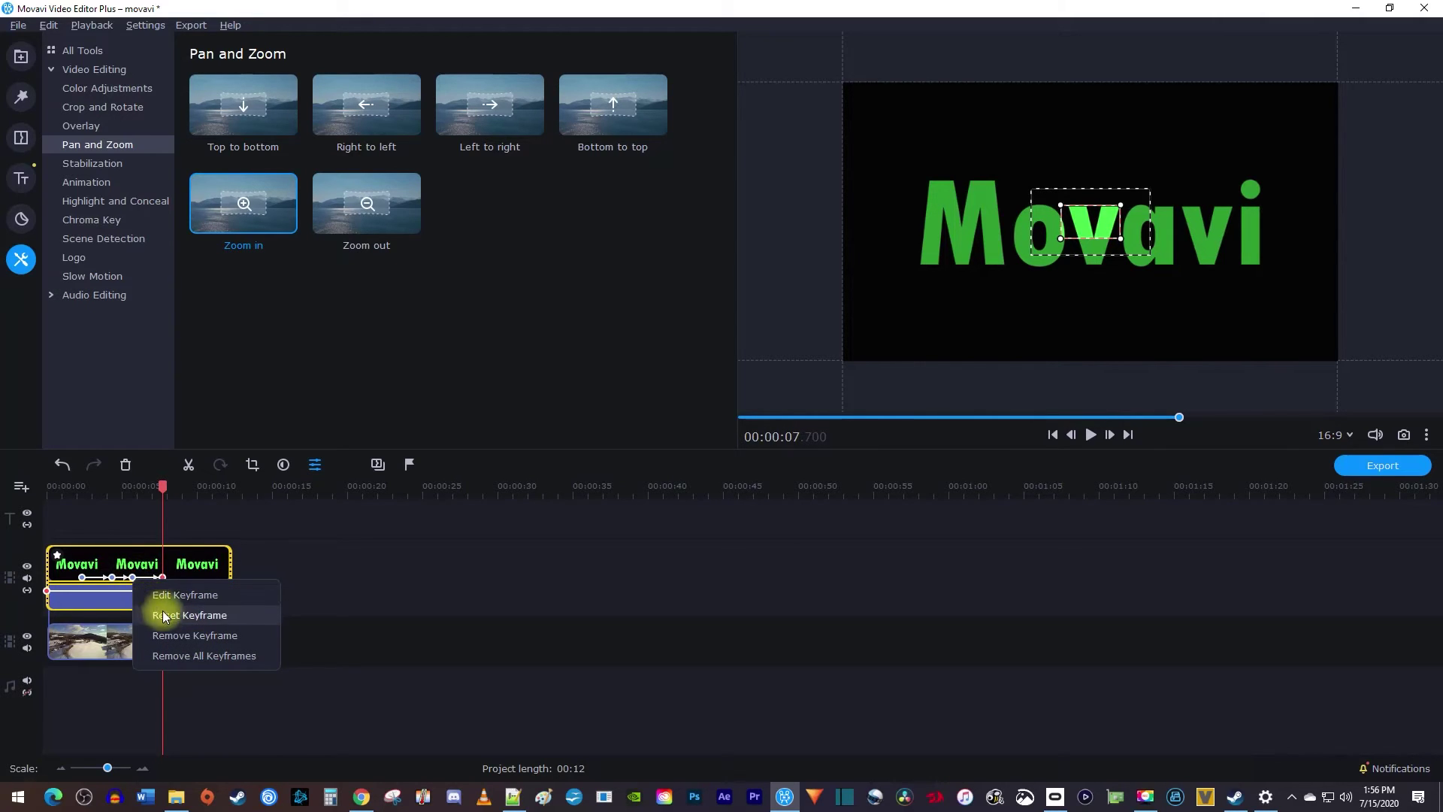
{"action": "left_click", "coordinate": [194, 636]}
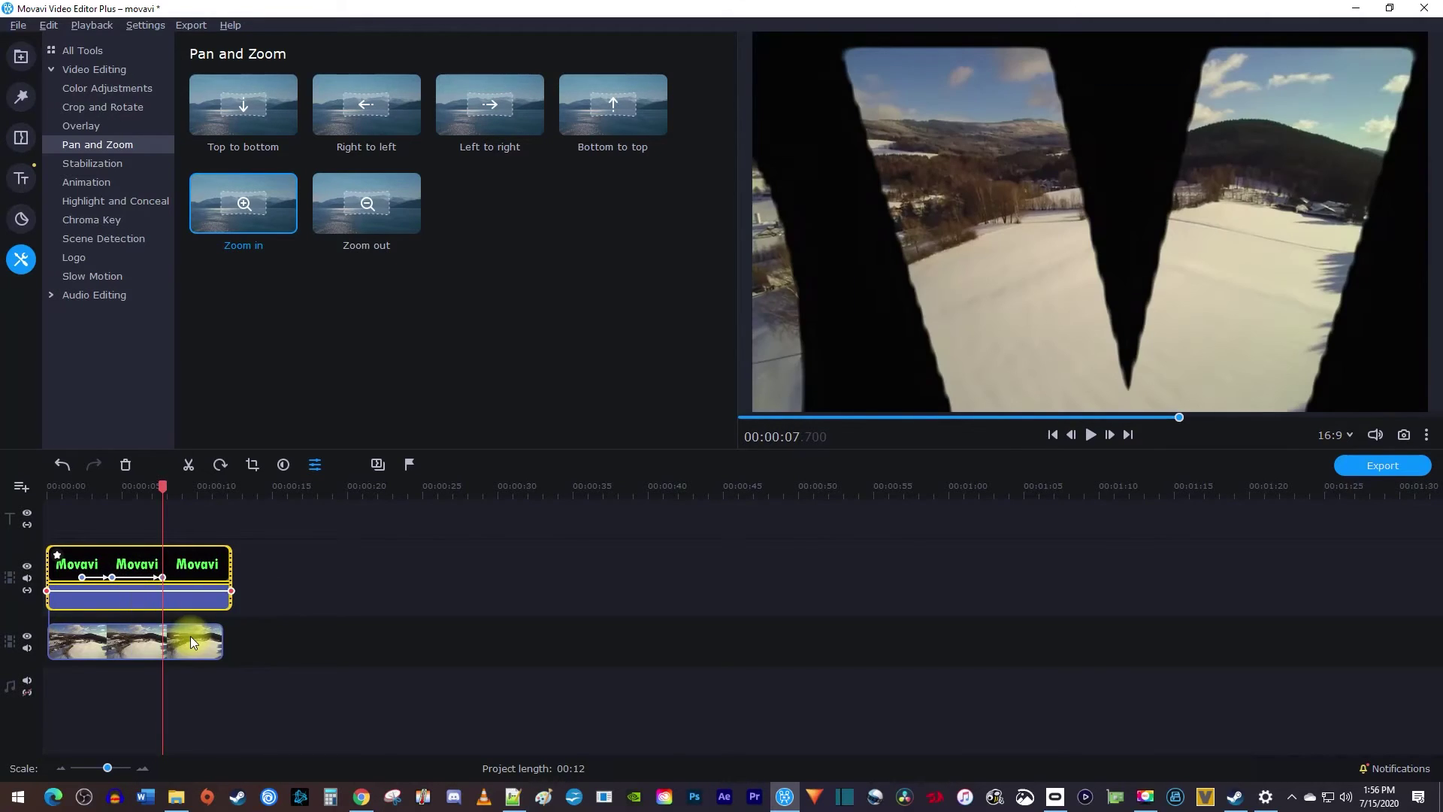
Shrink the last zoom keyframe's frame to fit inside the lower part of the letter V and play the zoom from near the start
{"action": "left_click", "coordinate": [163, 577]}
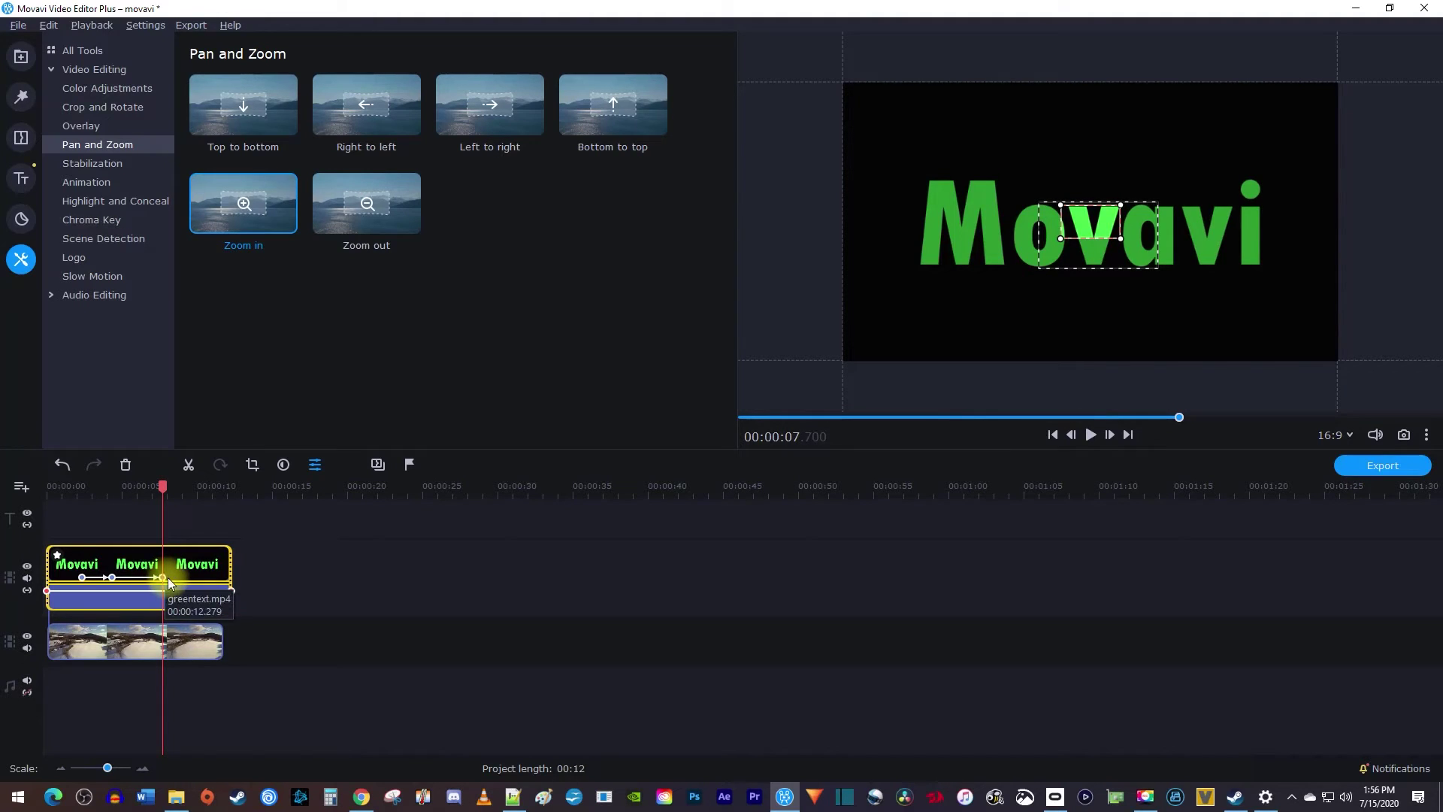
{"action": "mouse_move", "coordinate": [1101, 233]}
{"action": "left_mouse_down"}
{"action": "mouse_move", "coordinate": [1098, 251]}
{"action": "mouse_move", "coordinate": [1070, 258]}
{"action": "mouse_move", "coordinate": [1089, 258]}
{"action": "left_mouse_up"}
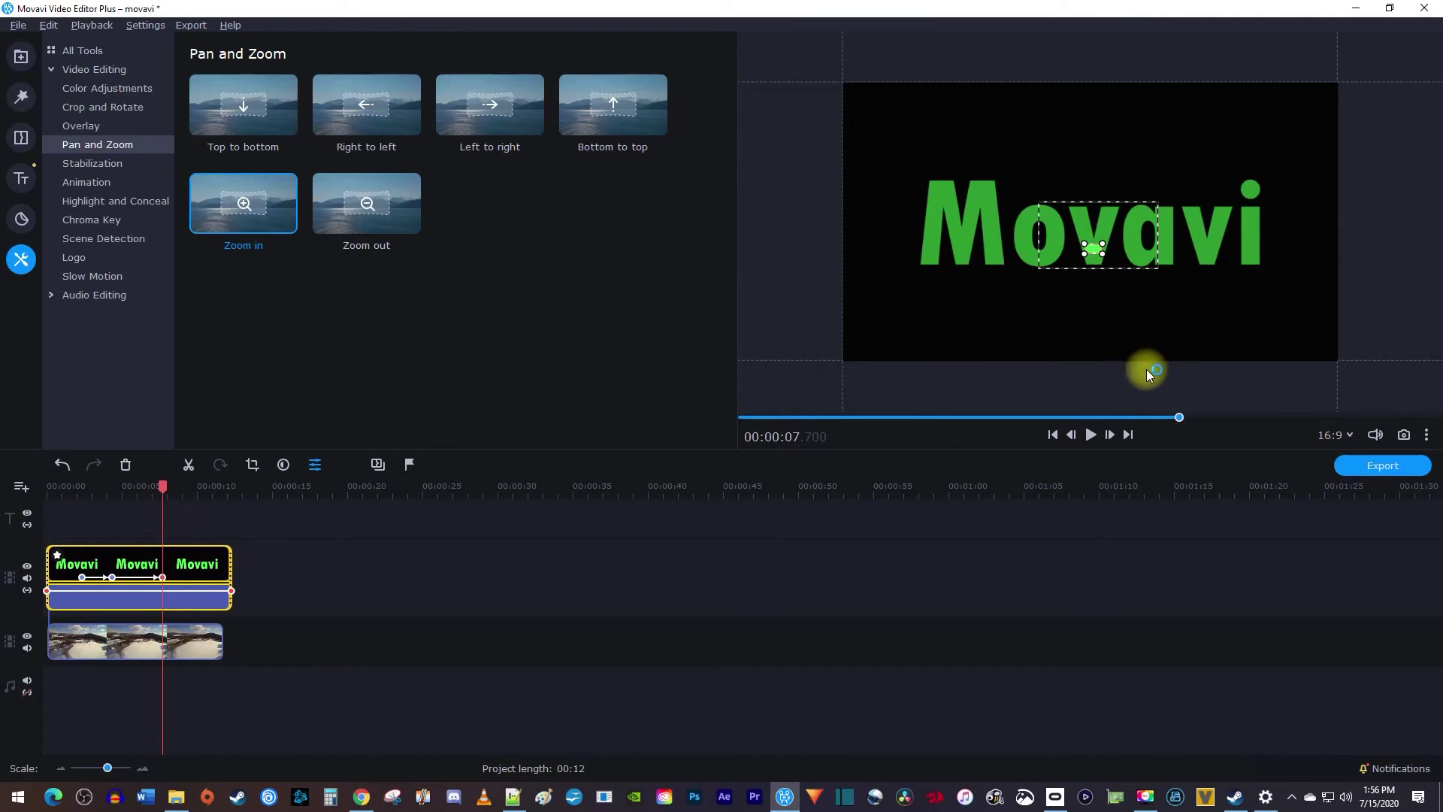
{"action": "left_click", "coordinate": [58, 487]}
{"action": "key", "text": "space"}
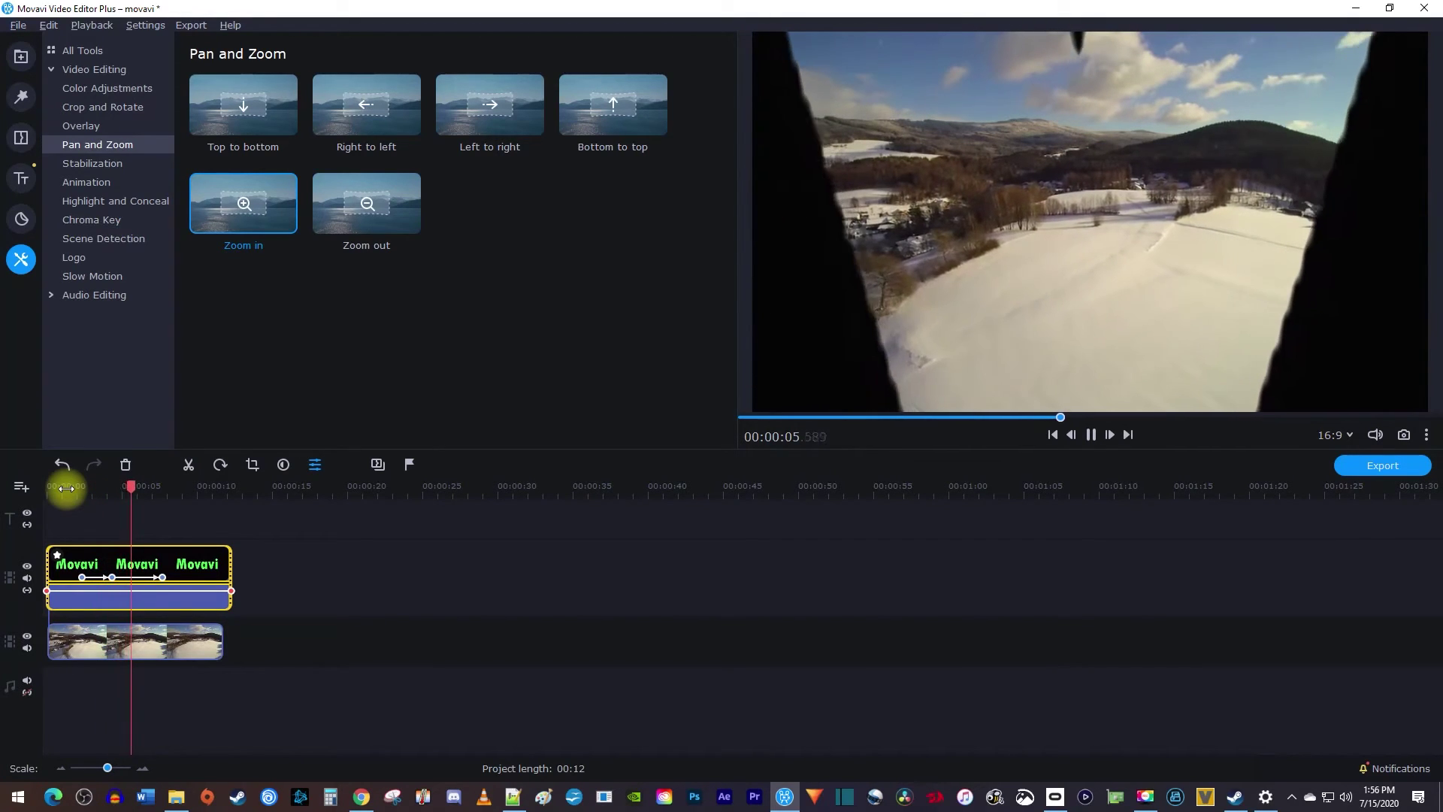
{"action": "key", "text": "space"}
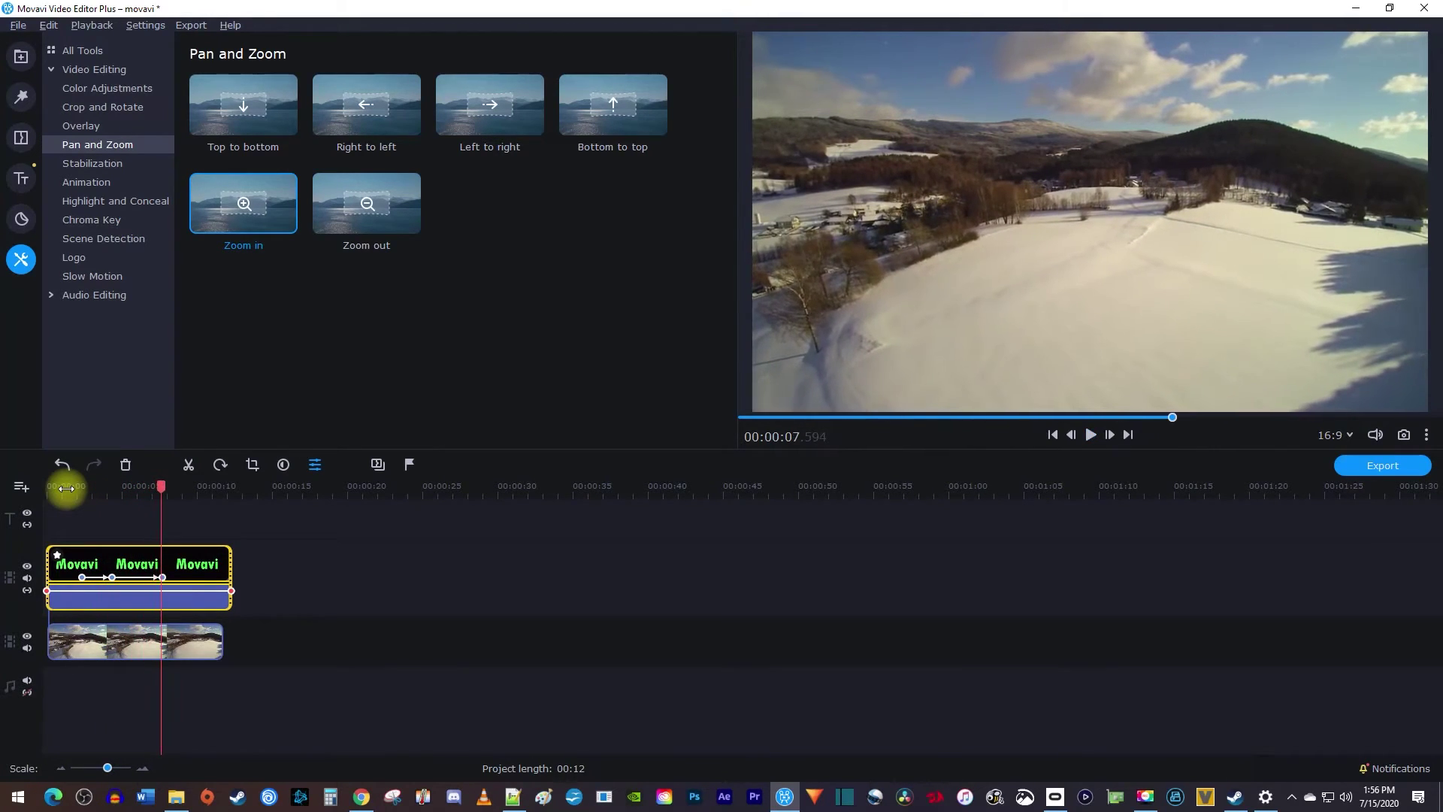
Retime the greentext zoom by moving the last keyframe earlier and the middle one slightly later, and play it from just before the zoom
{"action": "left_click_drag", "start_coordinate": [162, 576], "coordinate": [118, 576]}
{"action": "left_click", "coordinate": [75, 489]}
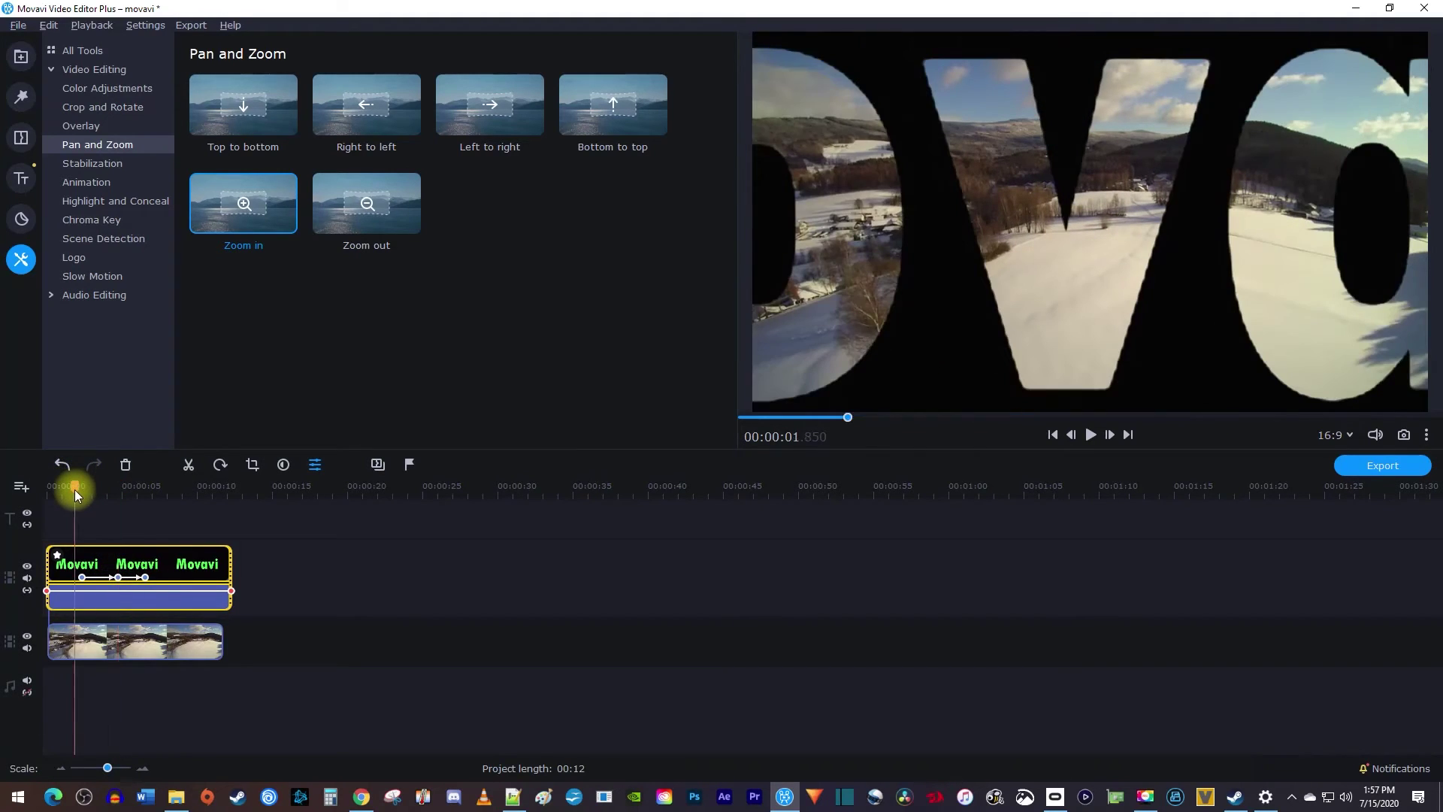
{"action": "key", "text": "space"}
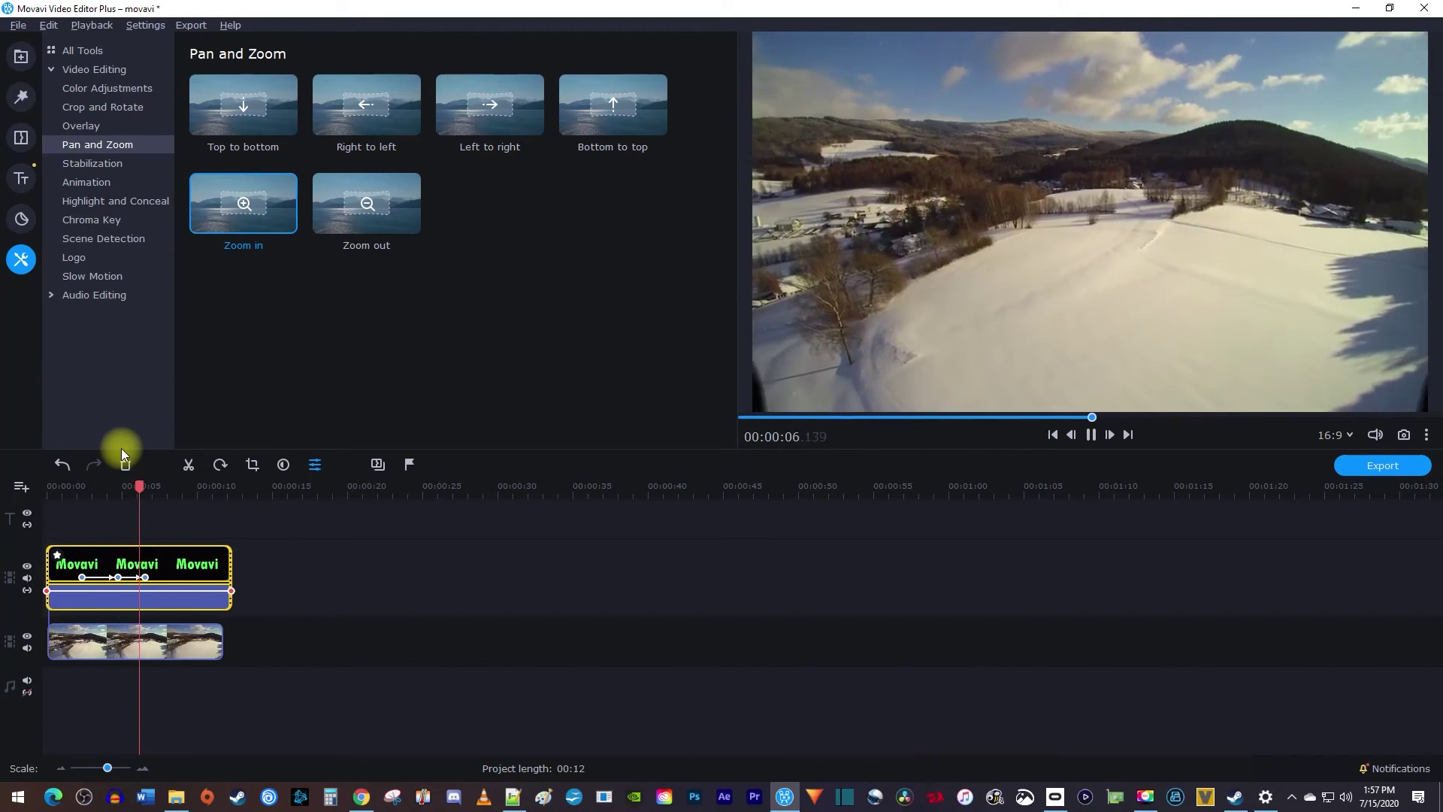
{"action": "key", "text": "space"}
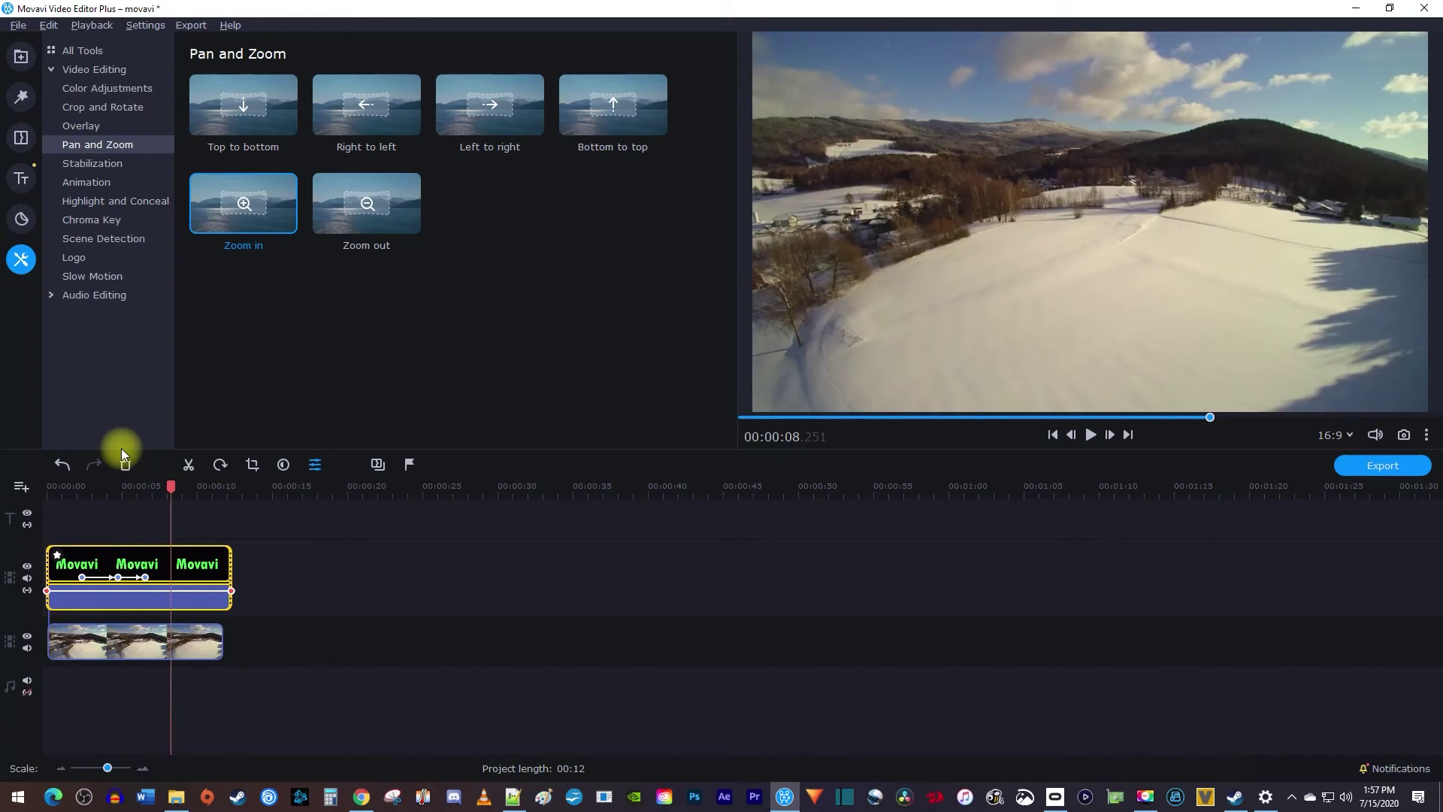